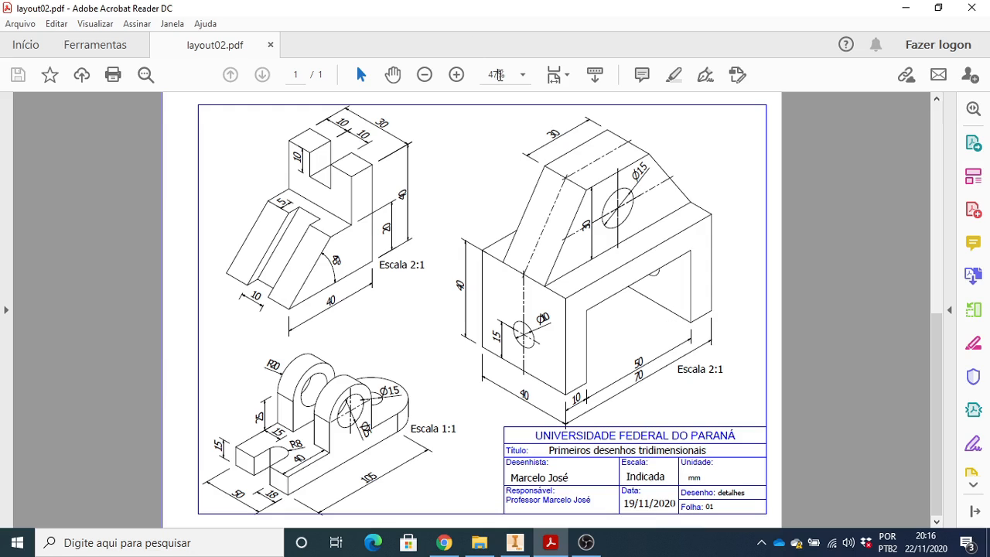
Examine the dimensioned isometric views in layout02.pdf at 100% zoom.
left_click(499, 73)
type("100")
key("Return")
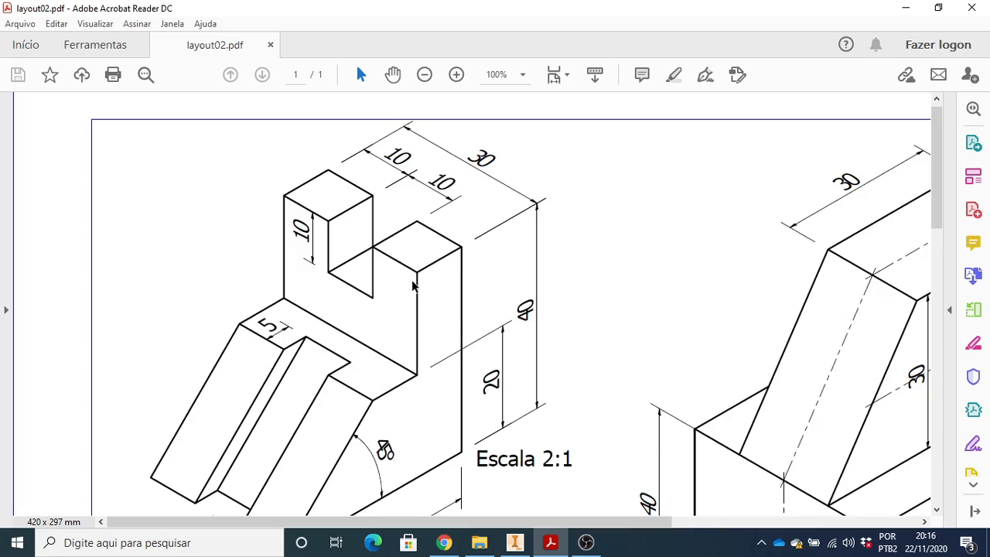
scroll(416, 291, "down", 2)
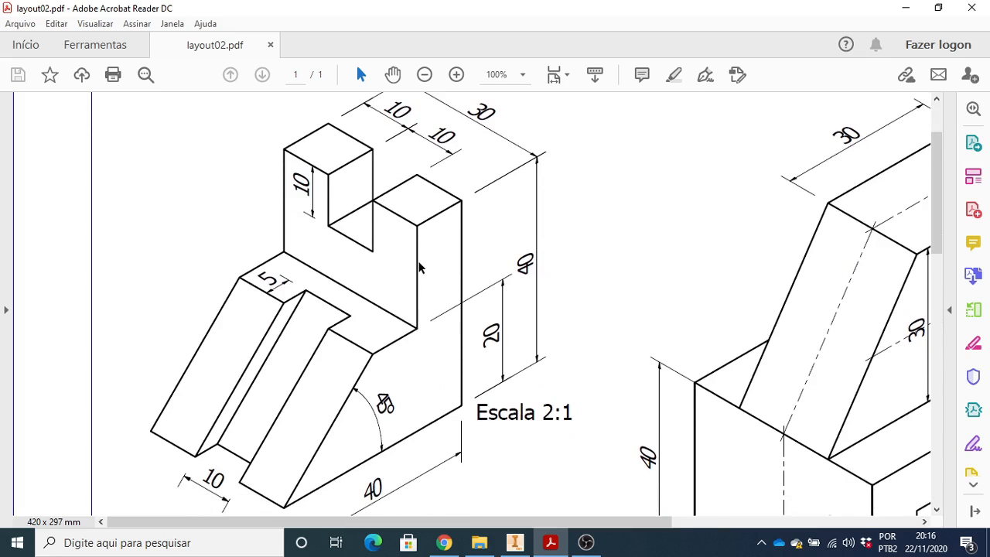
scroll(420, 267, "up", 1)
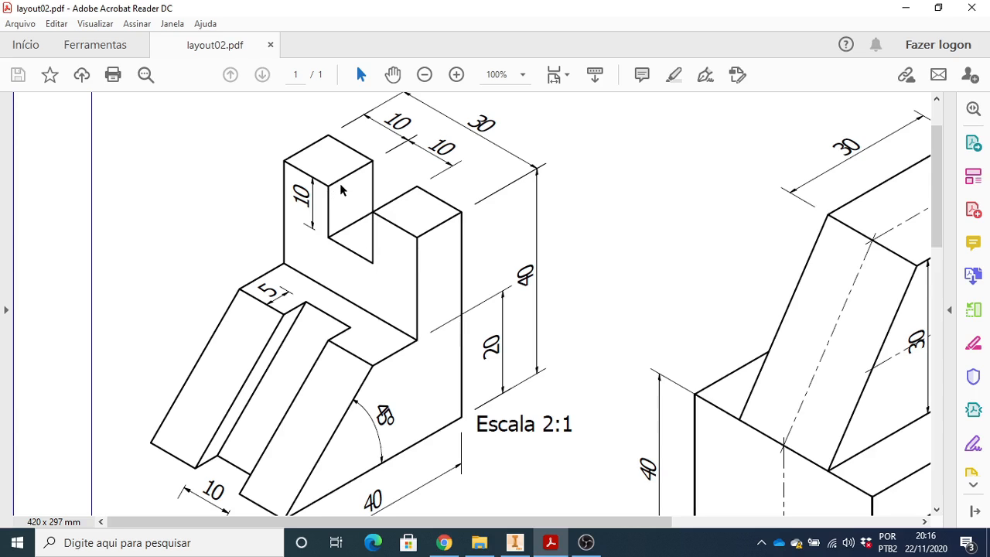
scroll(720, 298, "down", 2)
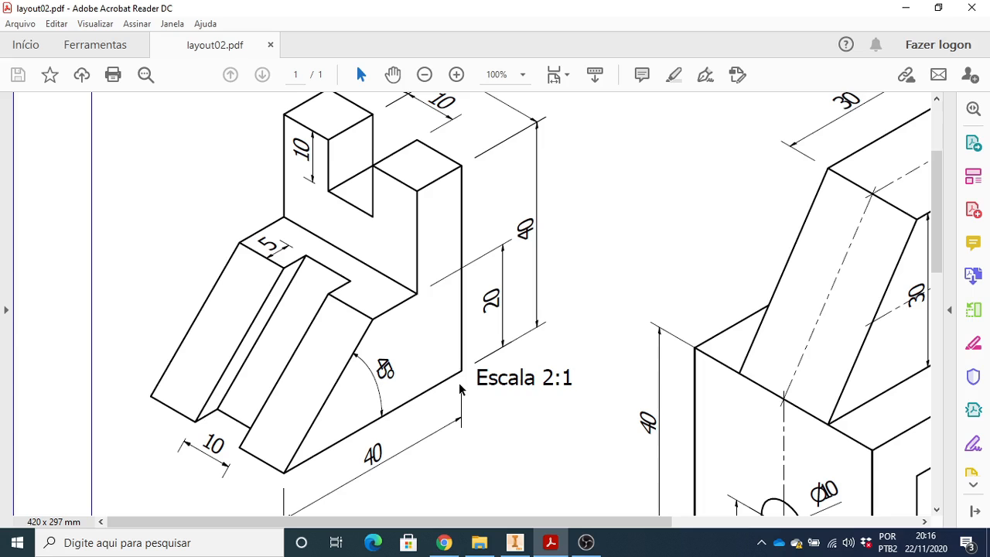
scroll(460, 389, "down", 5)
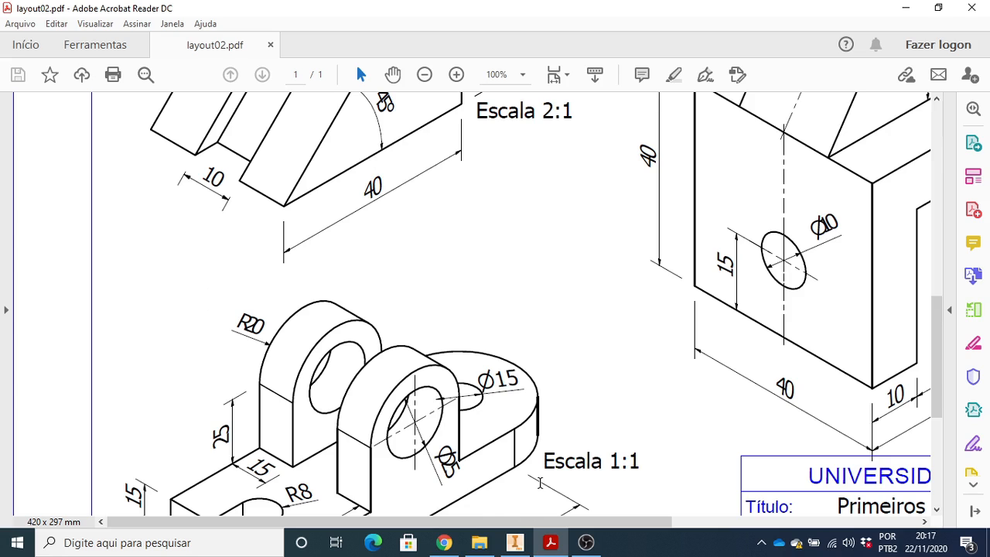
Switch to Autodesk Inventor and look over the three isometric views on the layout02 - Copia drawing sheet.
mouse_move(516, 550)
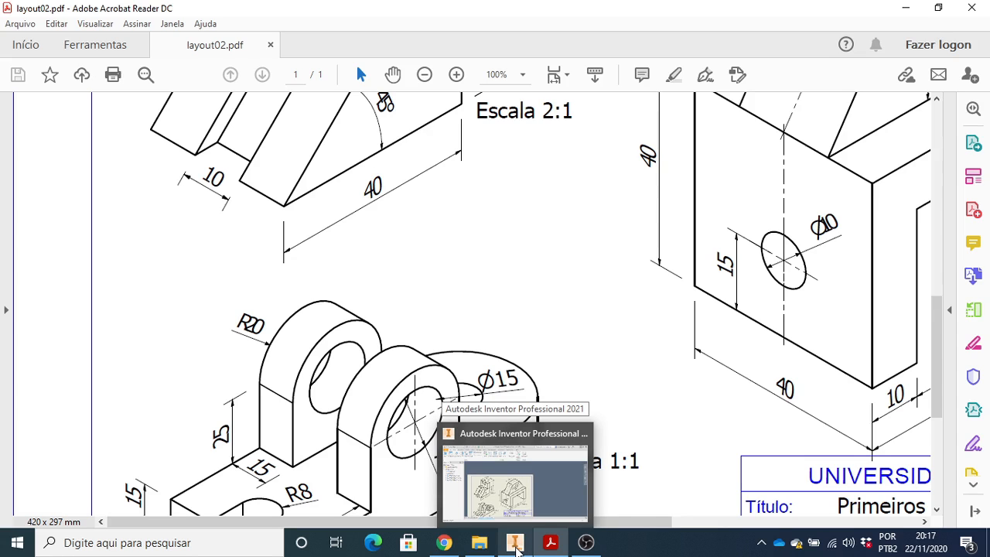
left_click(516, 547)
scroll(378, 288, "up", 5)
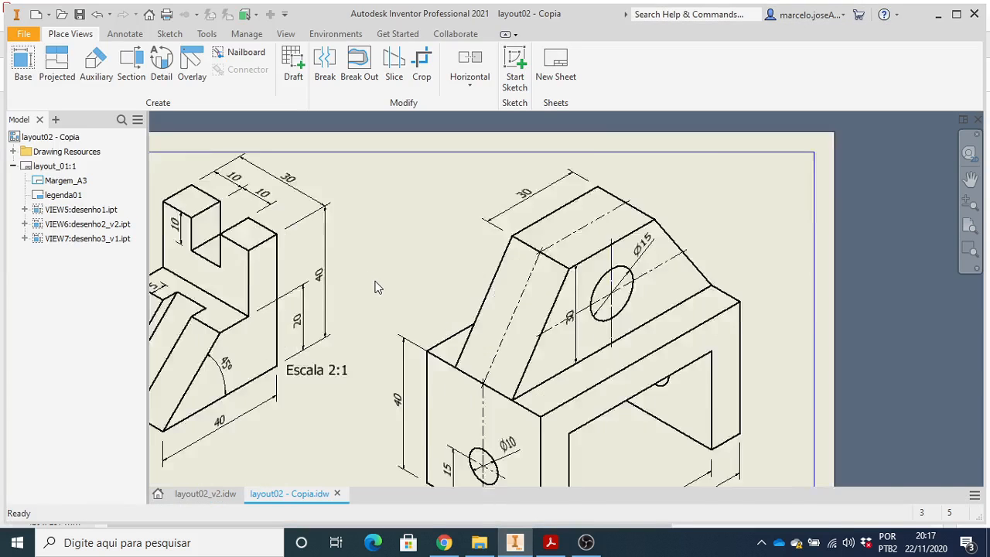
scroll(378, 289, "down", 5)
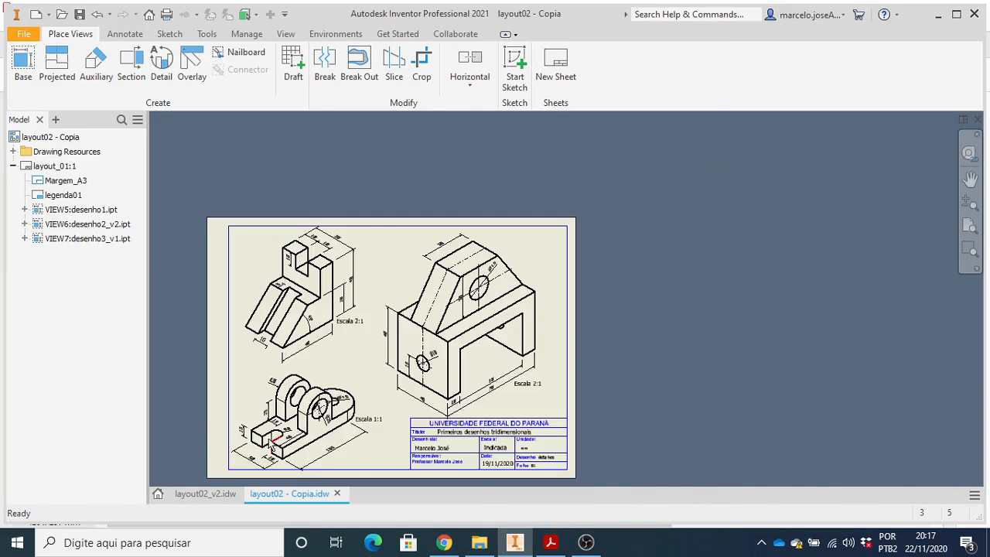
scroll(208, 427, "up", 2)
scroll(211, 409, "down", 3)
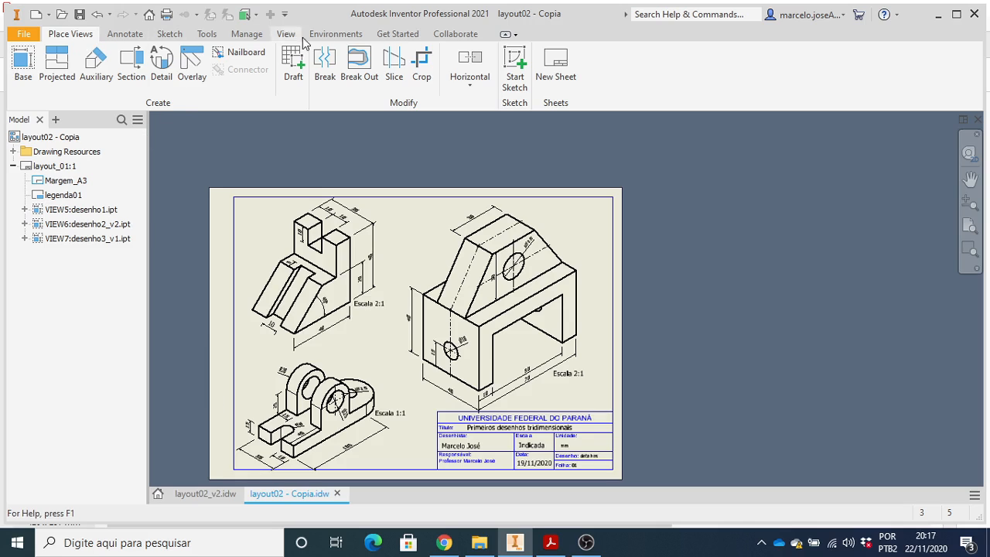
Open the drawing's layer styles for editing and set the folha layer's colour to black.
left_click(124, 34)
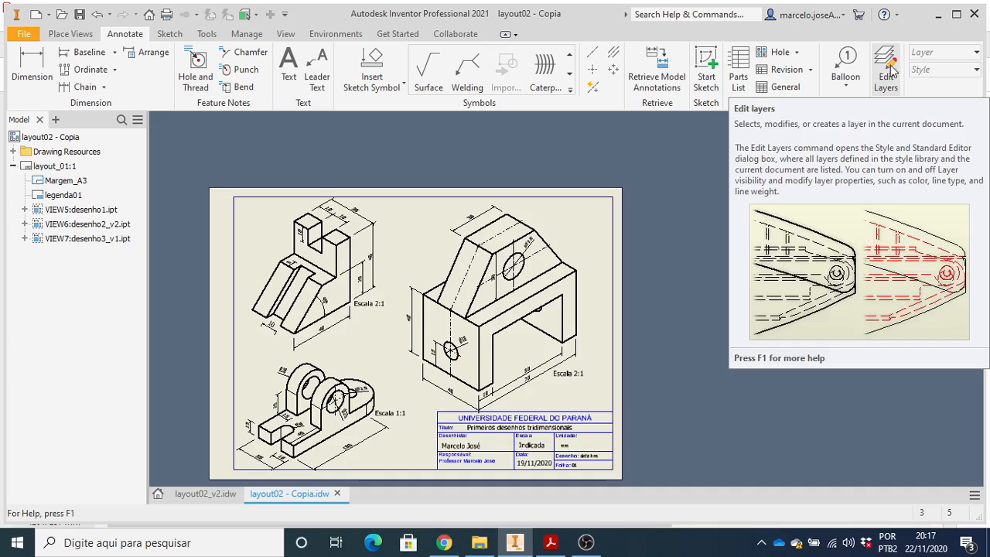
left_click(884, 80)
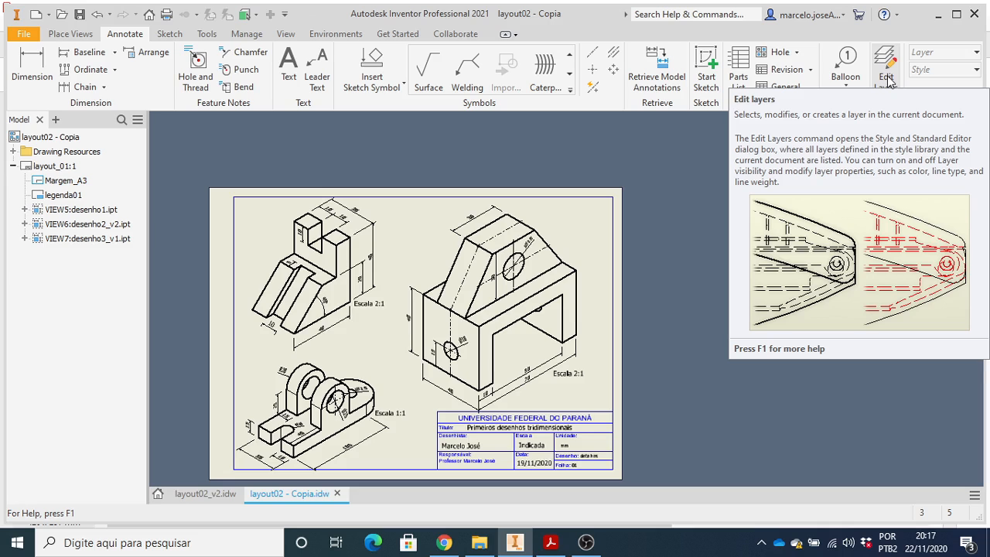
left_click(887, 81)
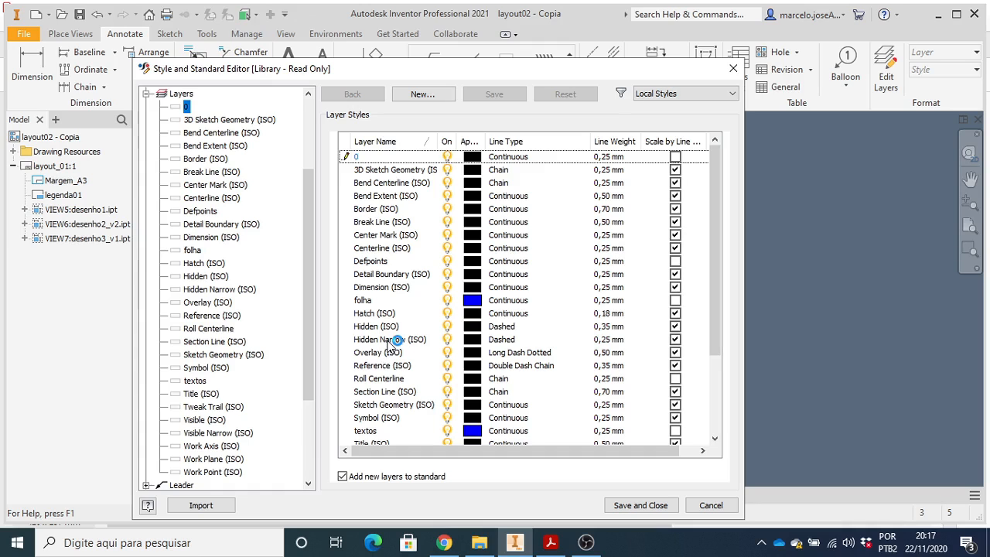
scroll(393, 341, "down", 4)
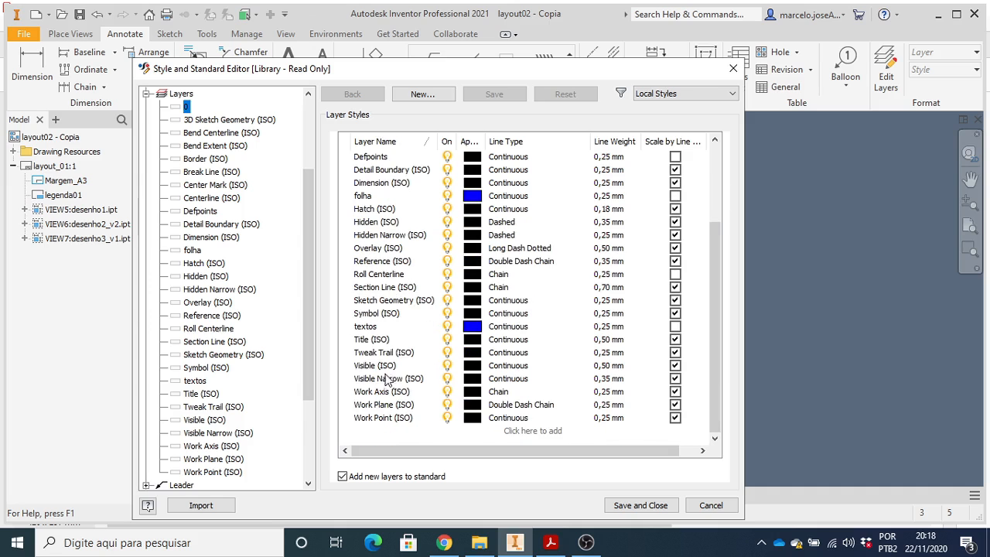
scroll(391, 375, "up", 4)
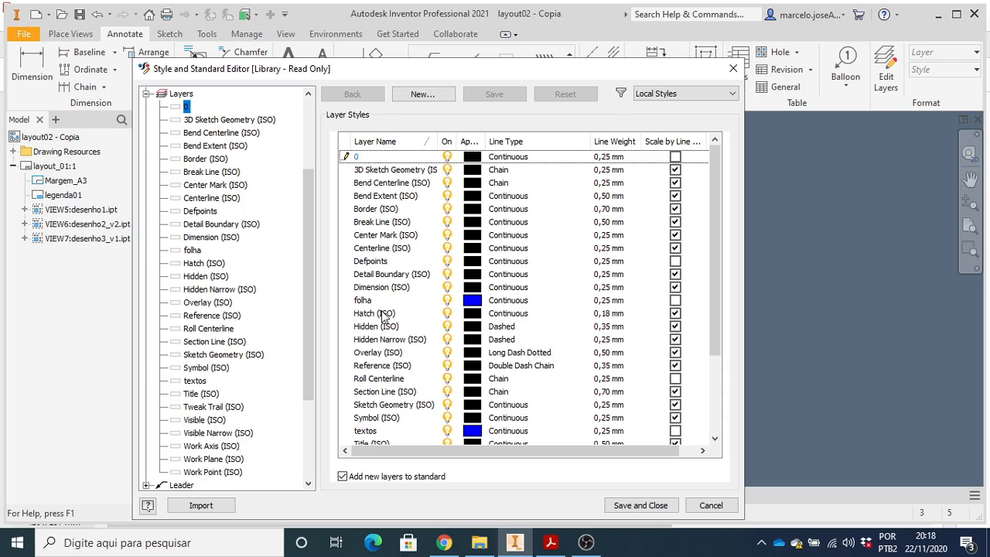
left_click(473, 303)
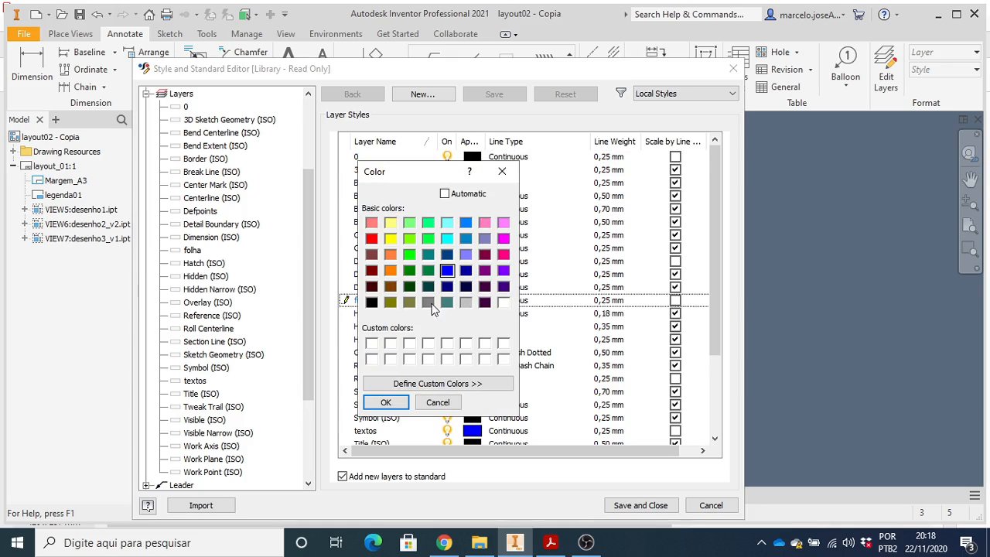
left_click(372, 303)
left_click(386, 402)
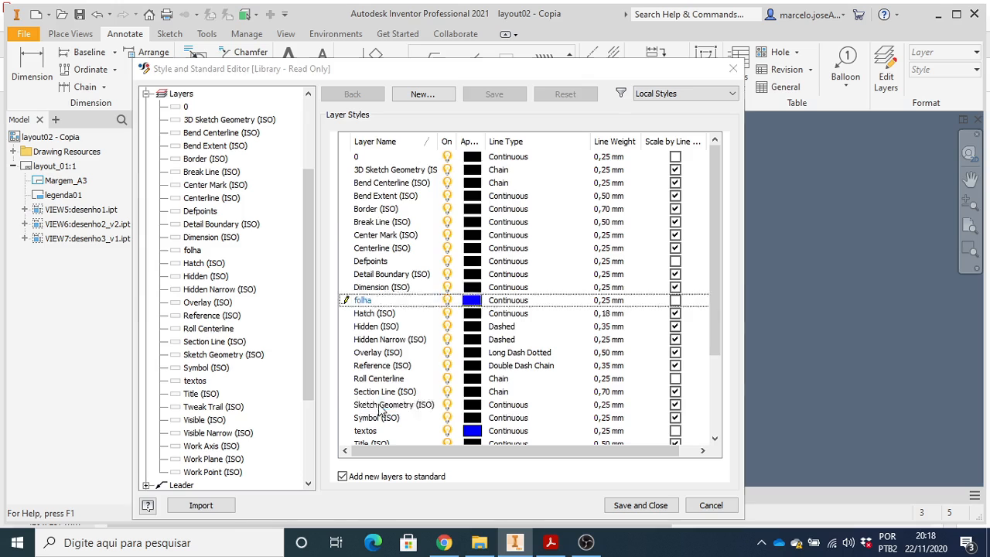
left_click(378, 402)
Set the textos layer's colour to black, then save the layer styles and close the editor.
scroll(487, 342, "down", 1)
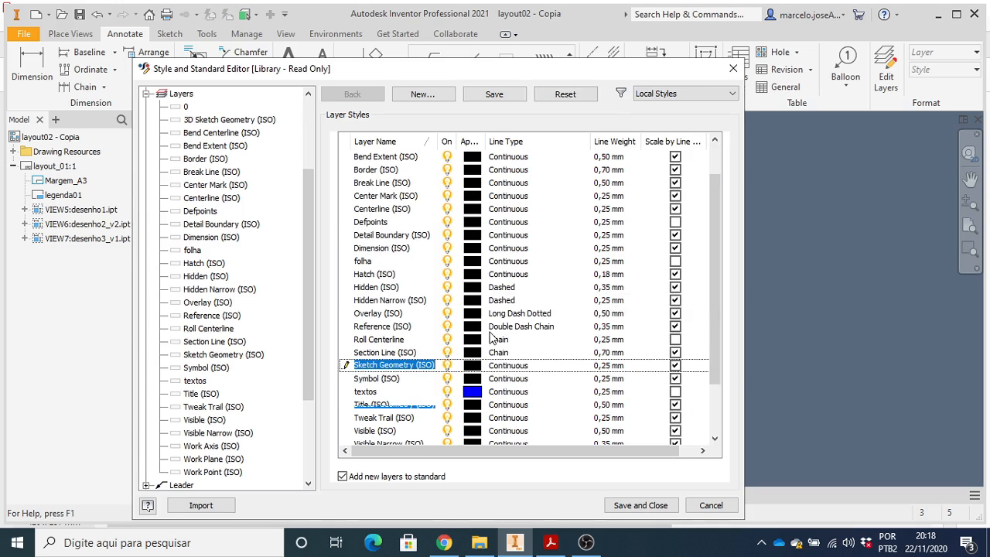
left_click(474, 391)
left_click(474, 391)
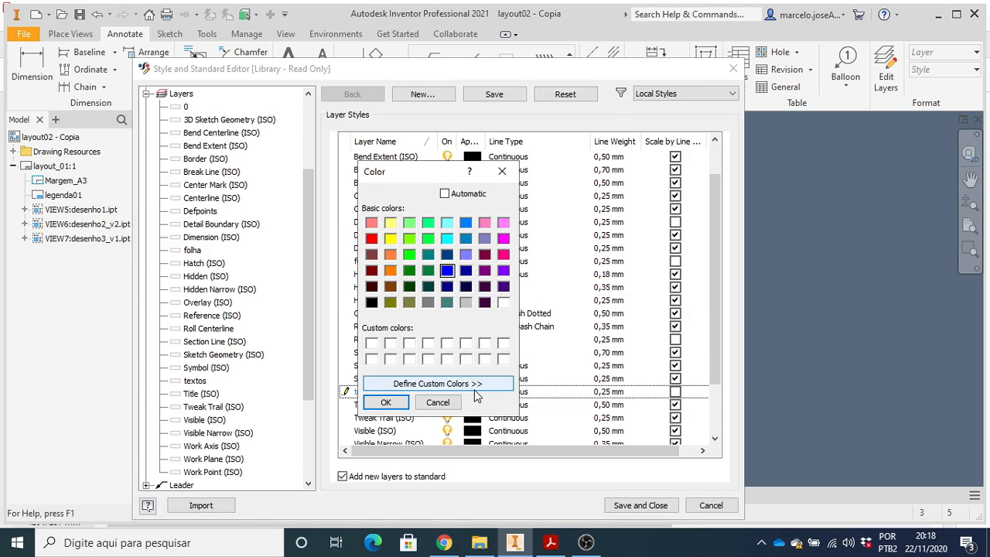
left_click(508, 172)
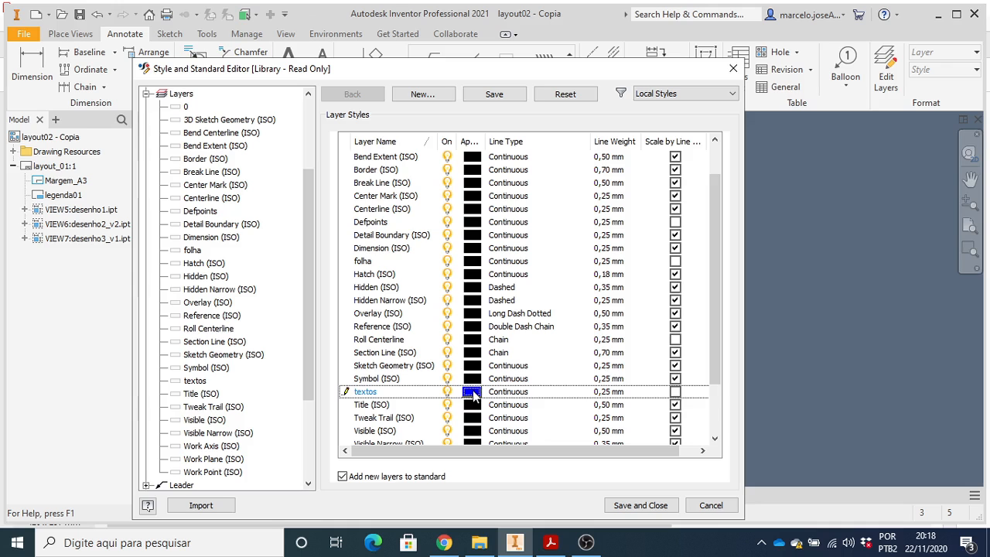
left_click(472, 395)
left_click(371, 303)
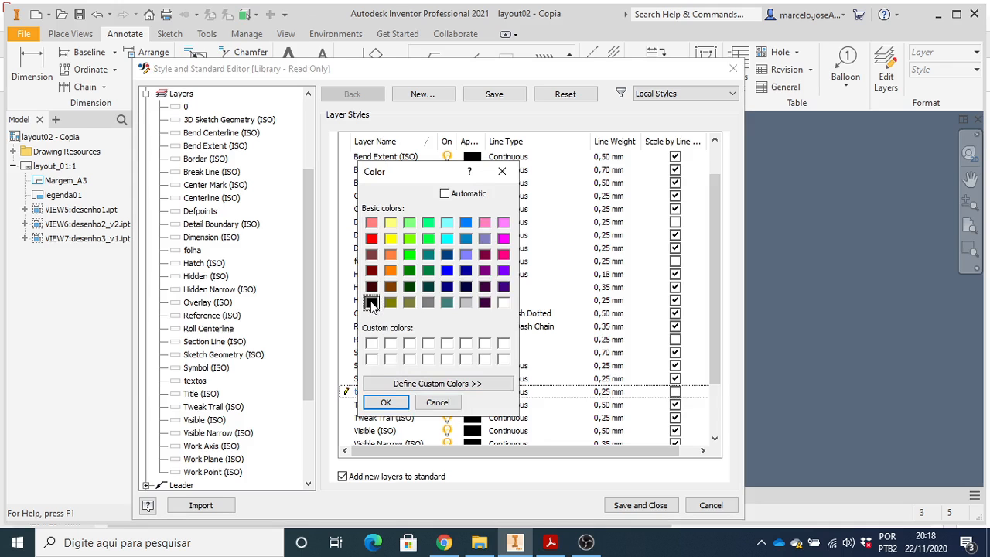
left_click(389, 403)
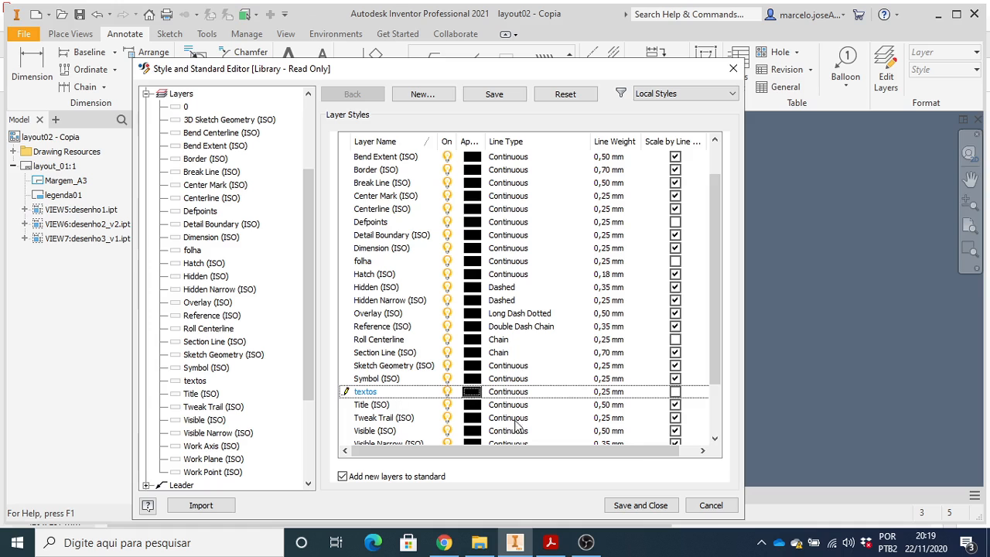
left_click(636, 506)
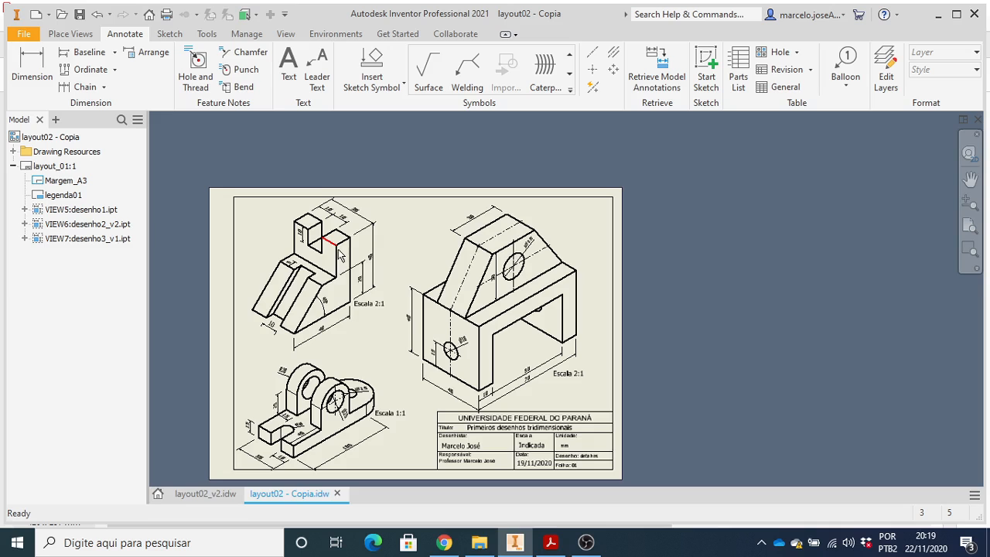
Check which layer is assigned to the tall outer vertical edge of the stepped part with the 45° slope.
scroll(327, 267, "down", 5)
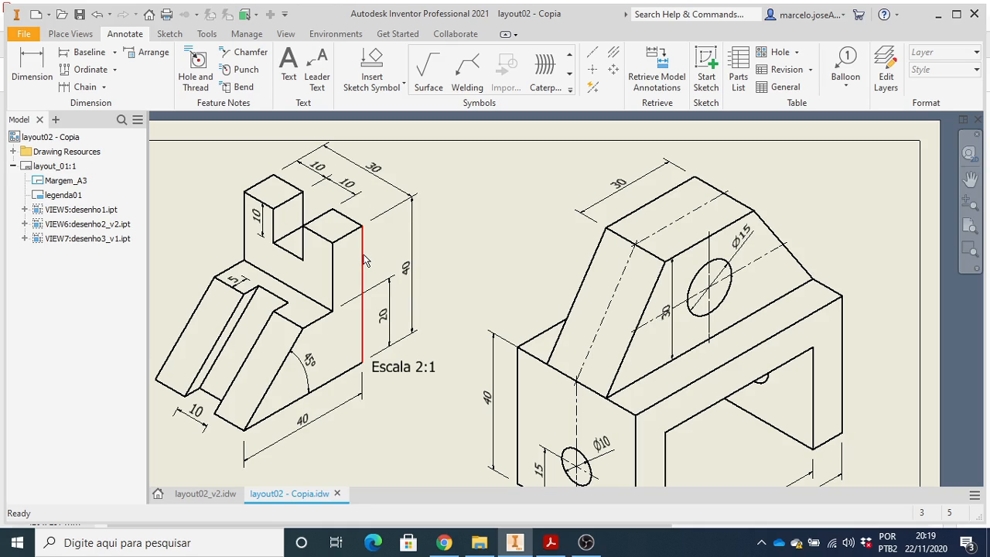
left_click(363, 261)
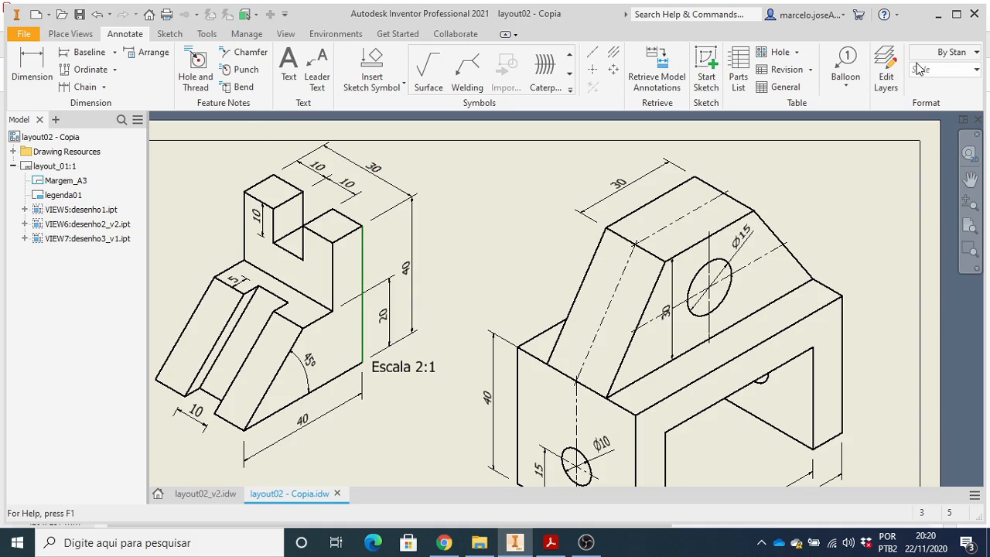
left_click(976, 54)
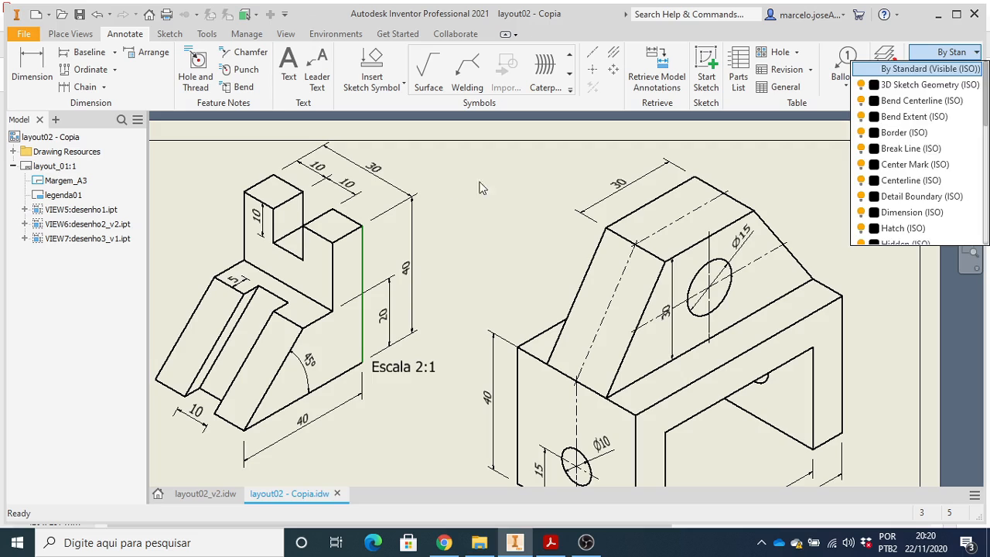
left_click(511, 194)
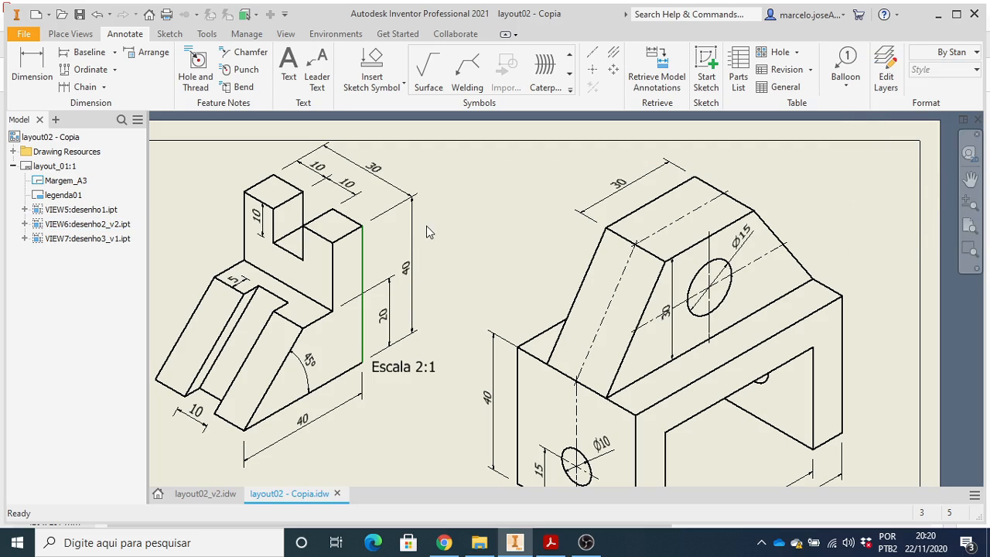
key("ctrl+z")
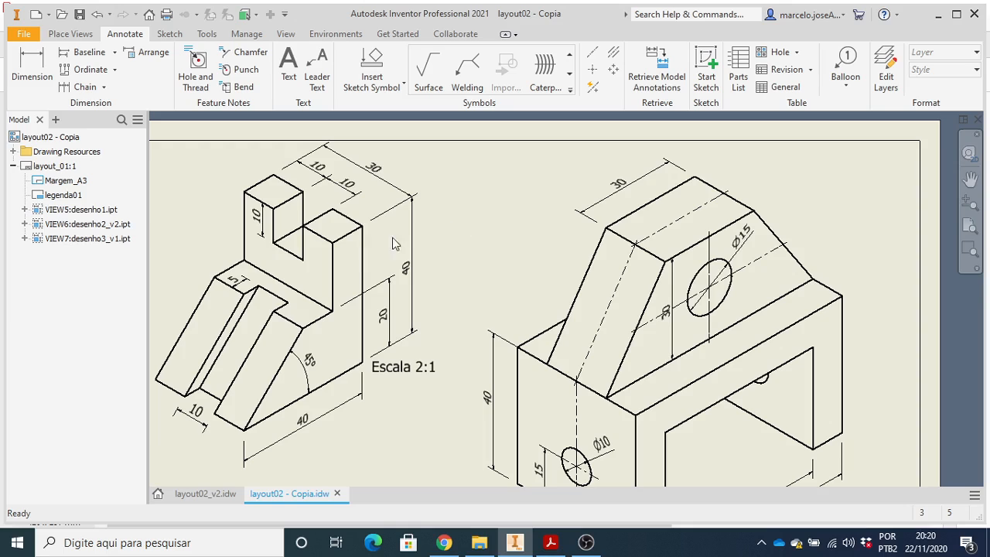
left_click(364, 268)
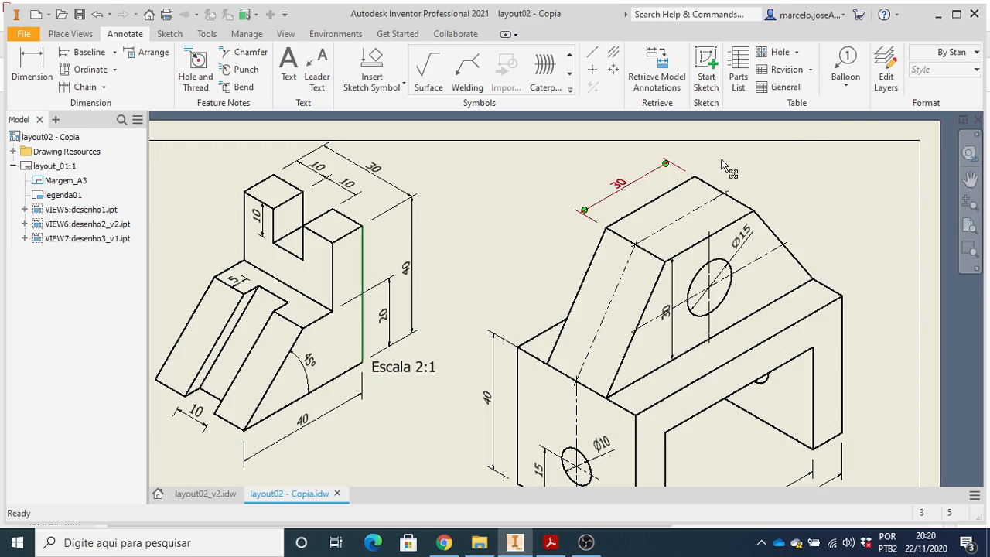
left_click(978, 54)
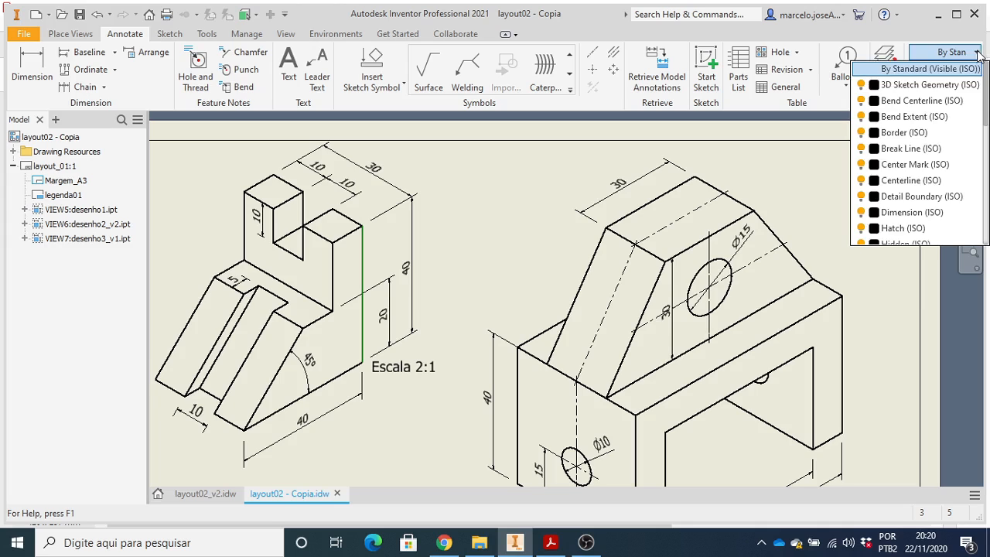
left_click(484, 166)
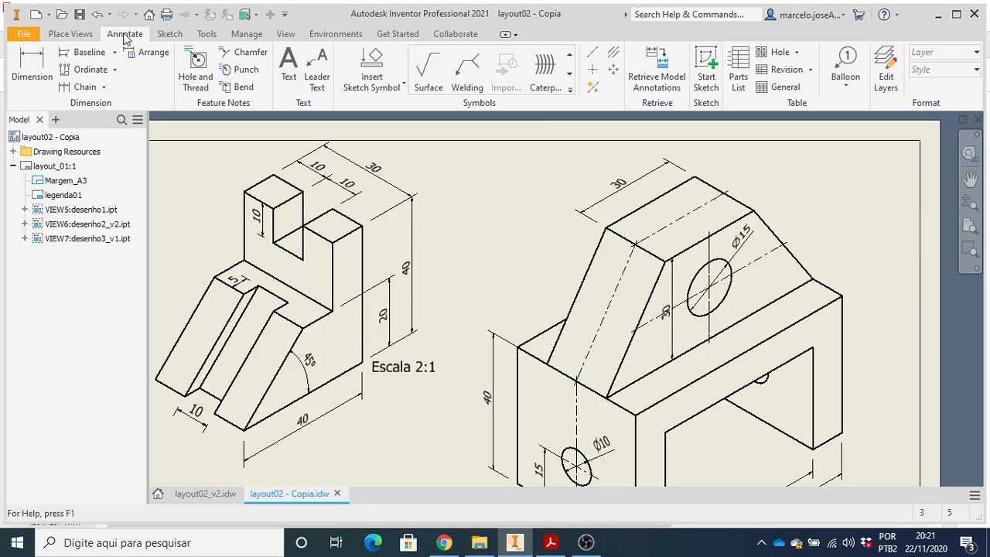
Open the drawing's layer styles, set the Visible (ISO) layer's line weight to 0,70 mm, and save and close the editor.
left_click(887, 82)
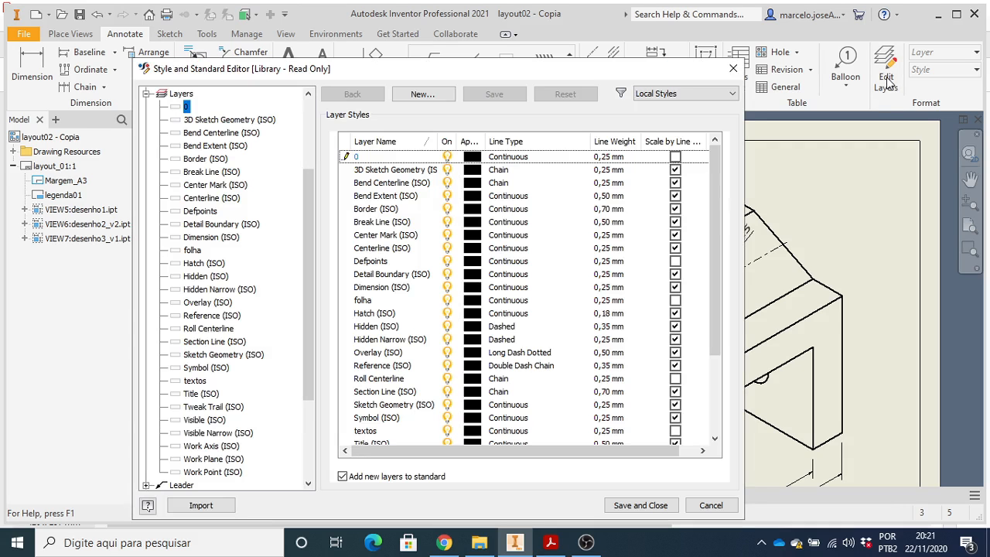
scroll(595, 220, "down", 3)
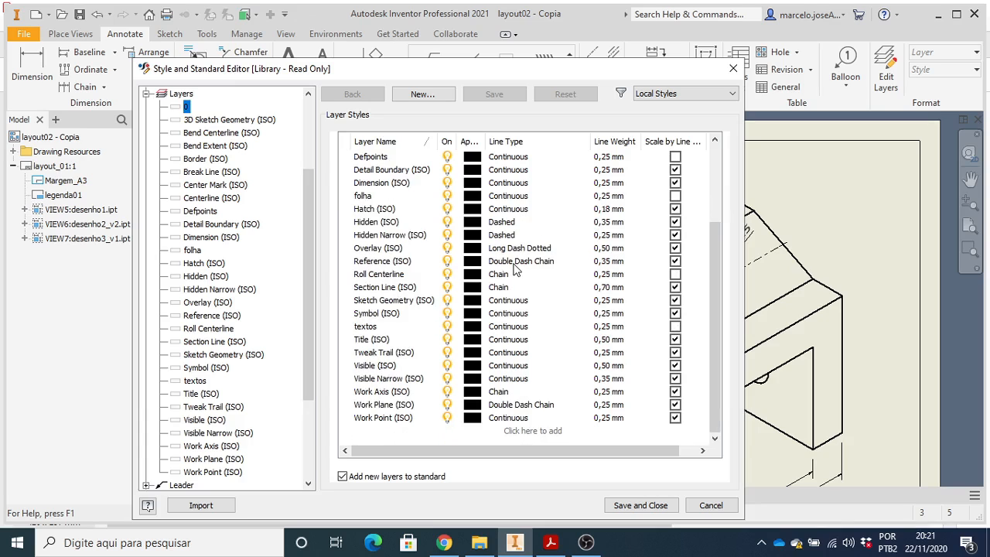
scroll(517, 267, "up", 3)
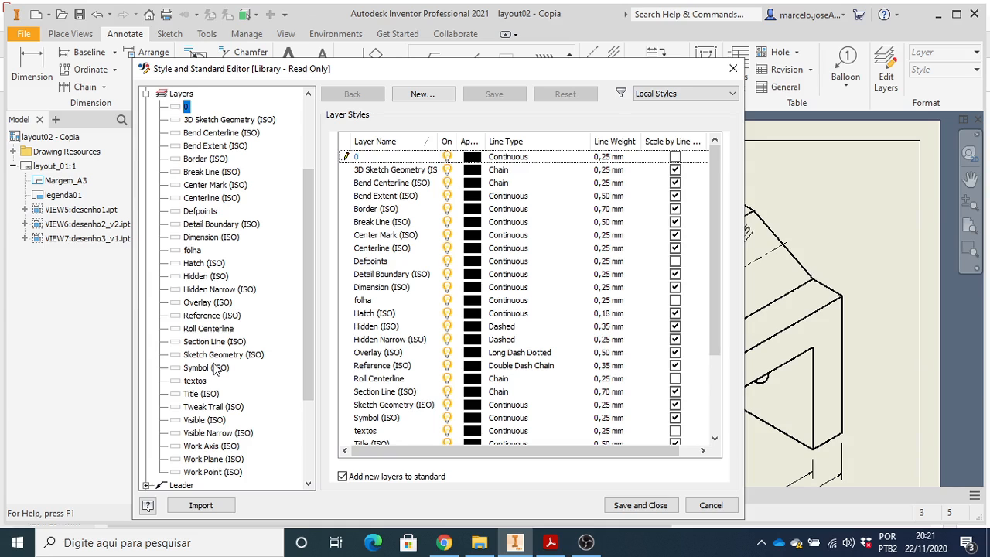
scroll(215, 370, "down", 1)
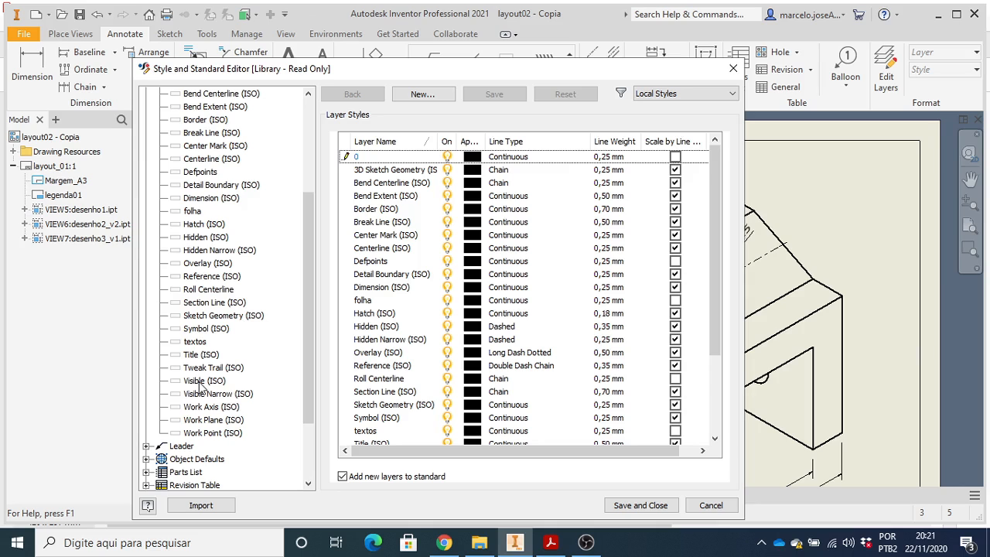
left_click(202, 382)
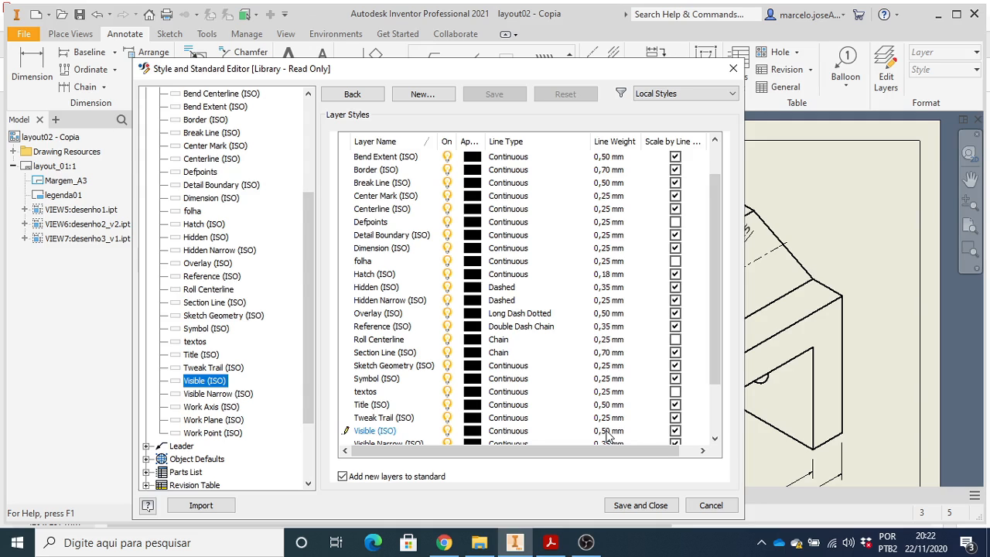
left_click(608, 433)
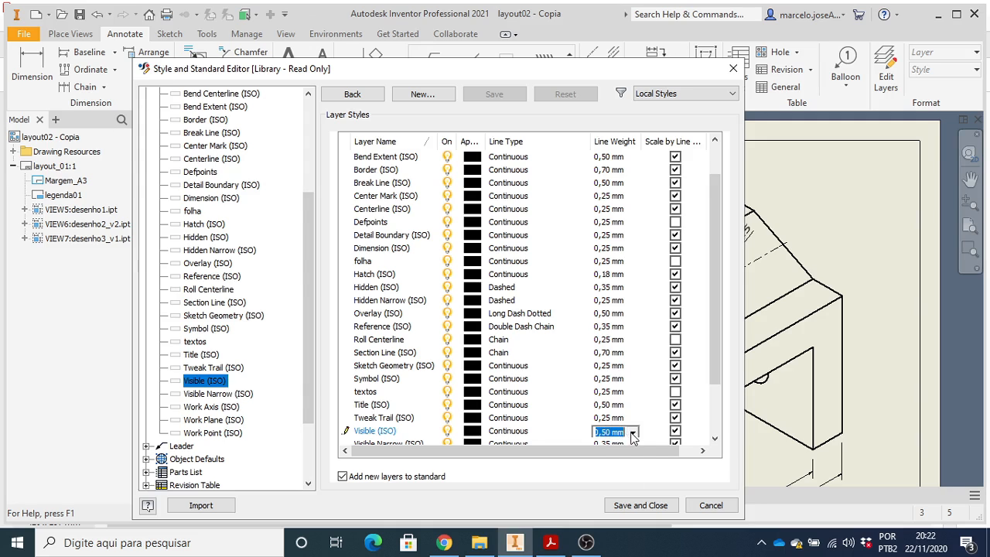
left_click(632, 434)
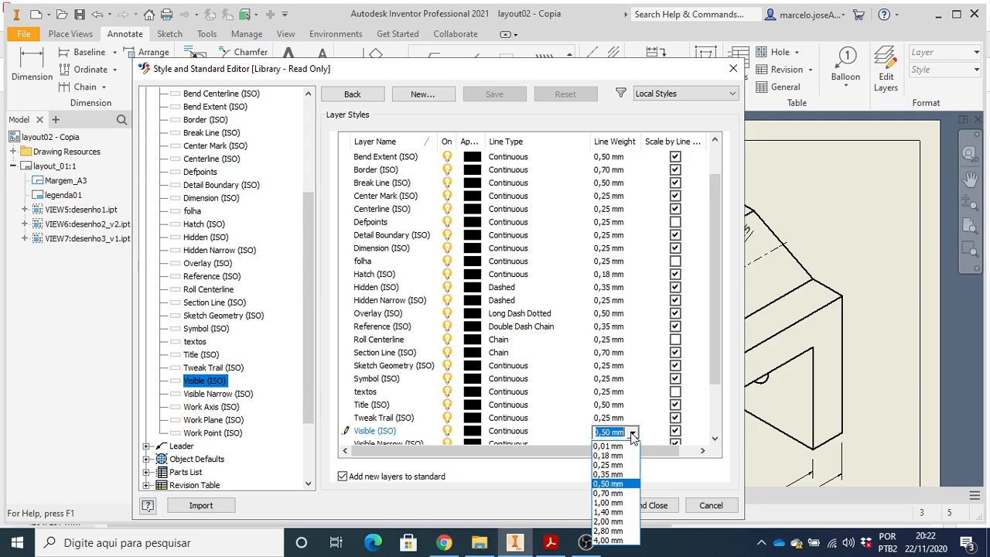
left_click(606, 493)
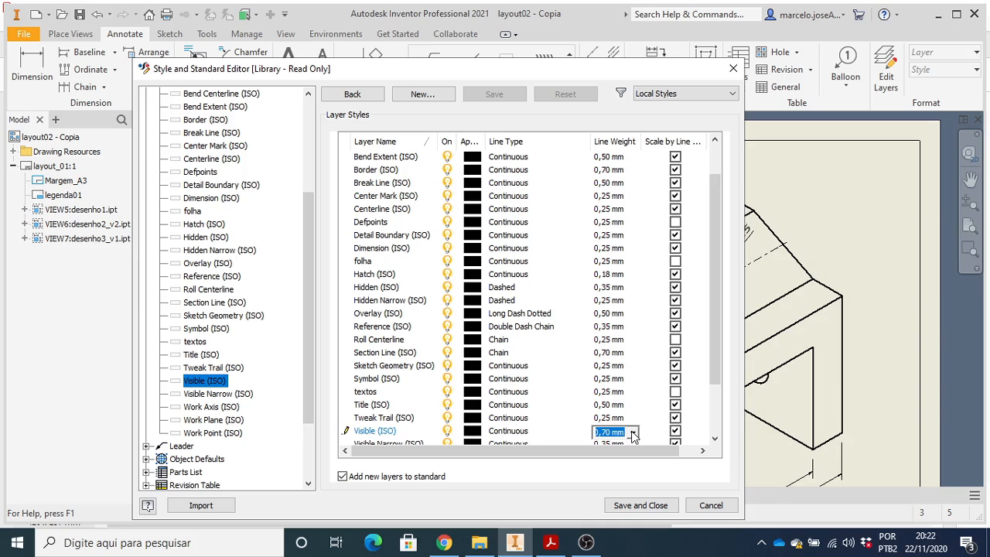
left_click(645, 508)
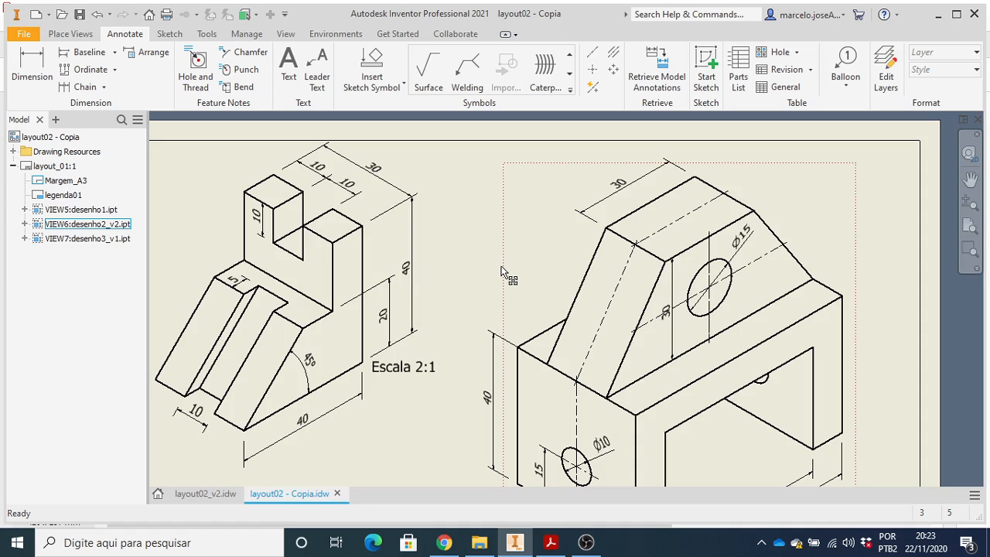
Examine the line thickness of the object edges and dimension lines across the sheet, mainly on the large block with the Ø10 hole.
scroll(501, 271, "up", 2)
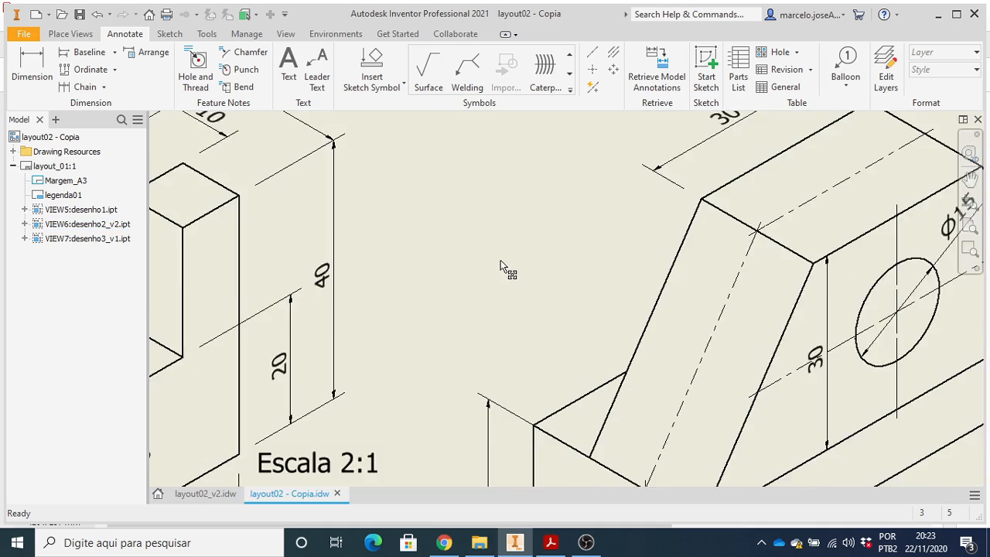
scroll(501, 267, "down", 4)
scroll(505, 265, "down", 1)
scroll(506, 267, "up", 1)
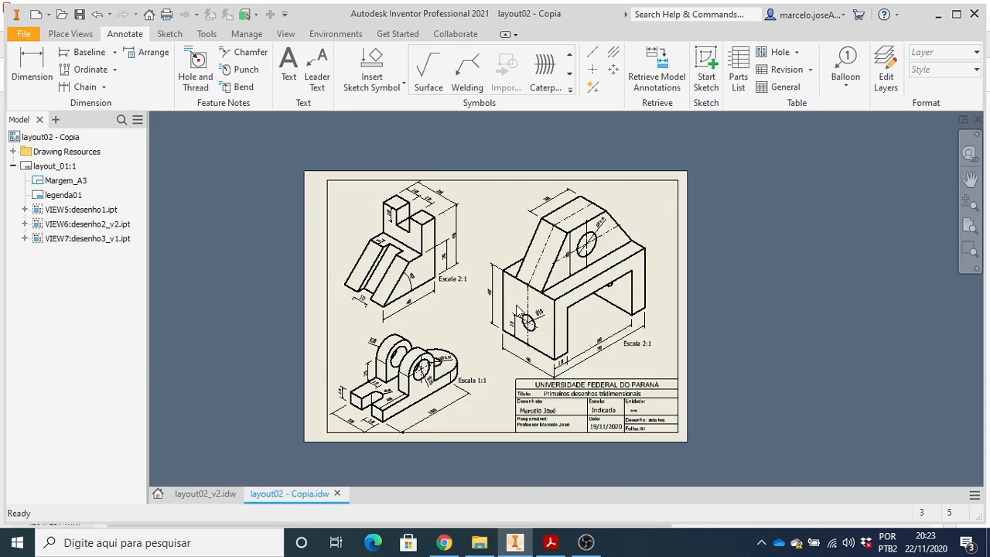
scroll(577, 367, "up", 2)
scroll(570, 362, "up", 2)
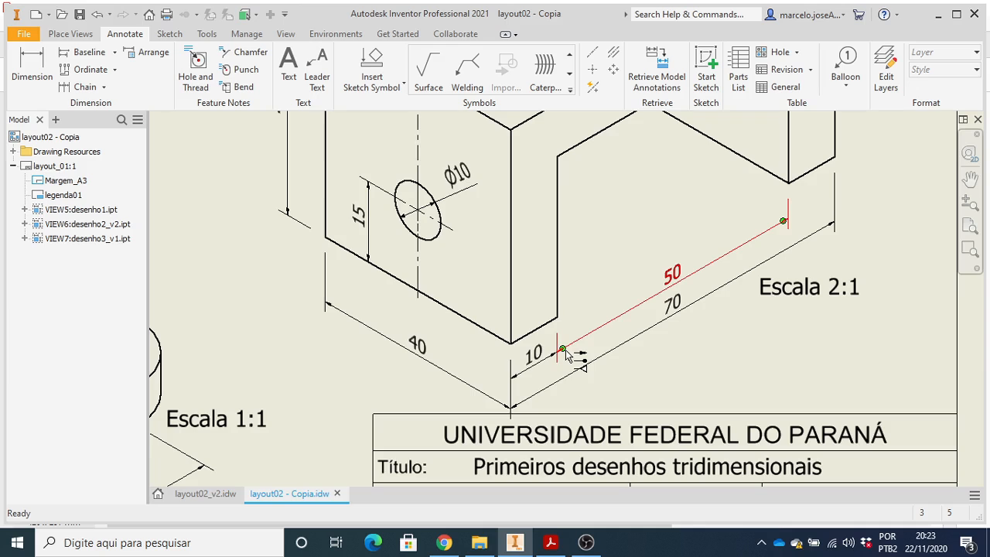
scroll(544, 351, "down", 2)
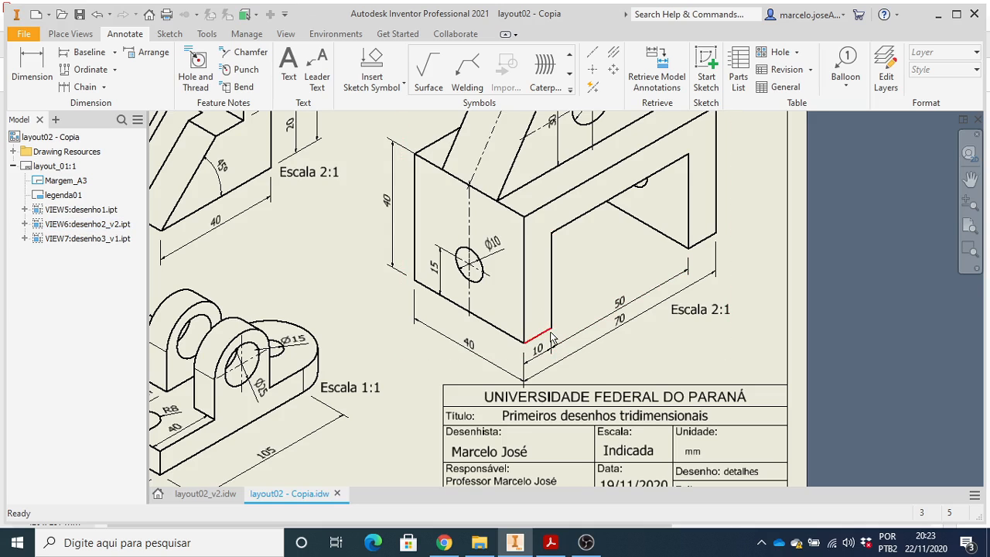
scroll(544, 343, "up", 2)
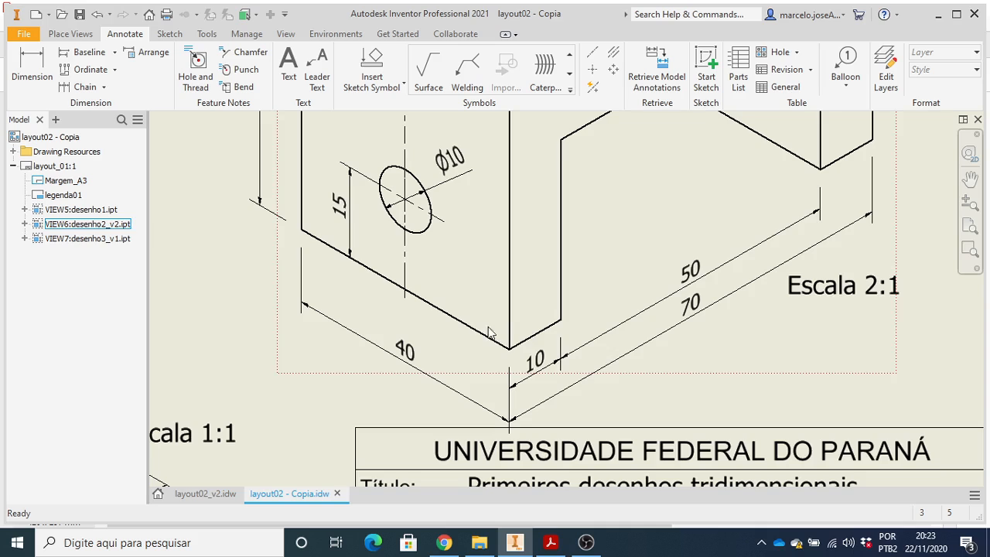
left_click(65, 37)
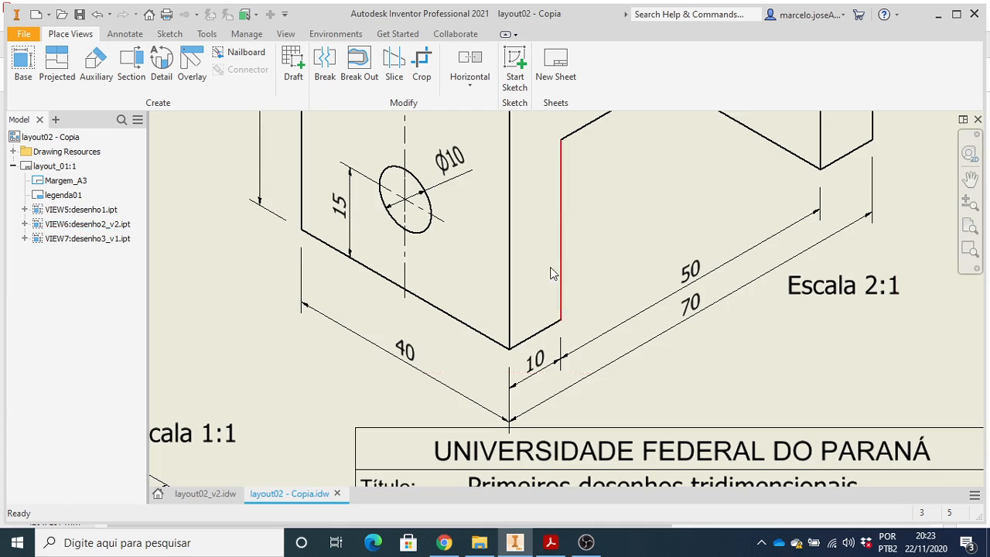
scroll(562, 257, "down", 3)
scroll(563, 258, "up", 4)
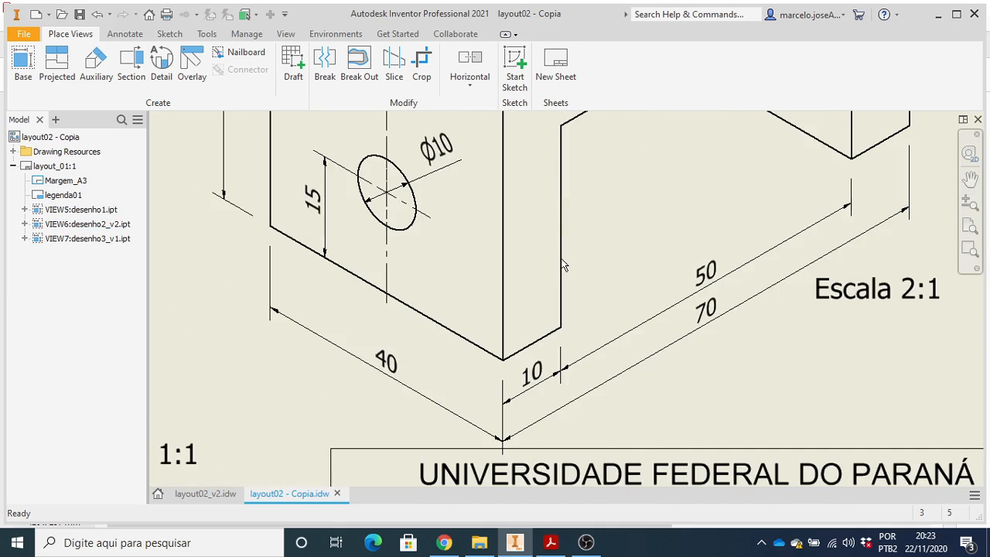
scroll(562, 257, "down", 3)
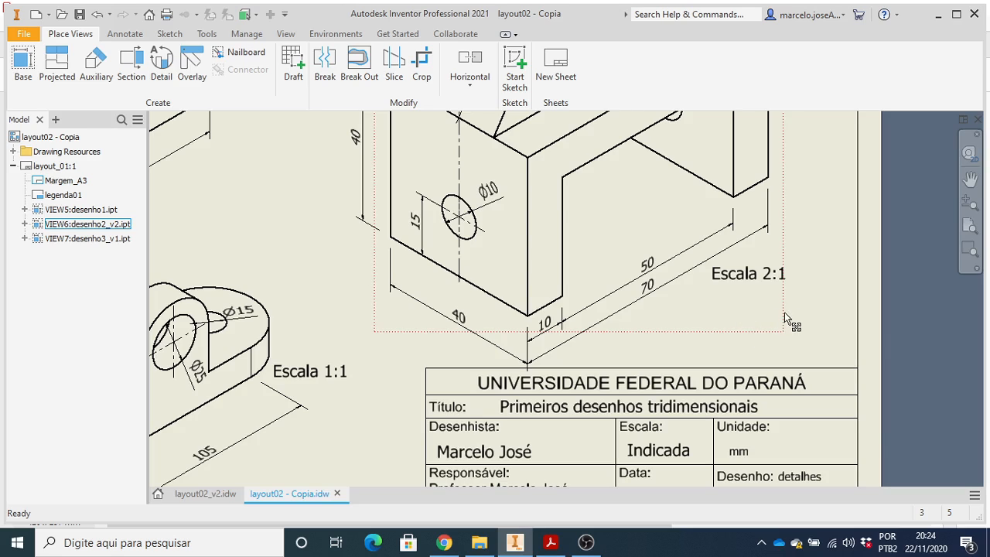
Set the style of the desenho2_v2 drawing view to show hidden lines and inspect the dashed edges on the sheet.
double_click(740, 327)
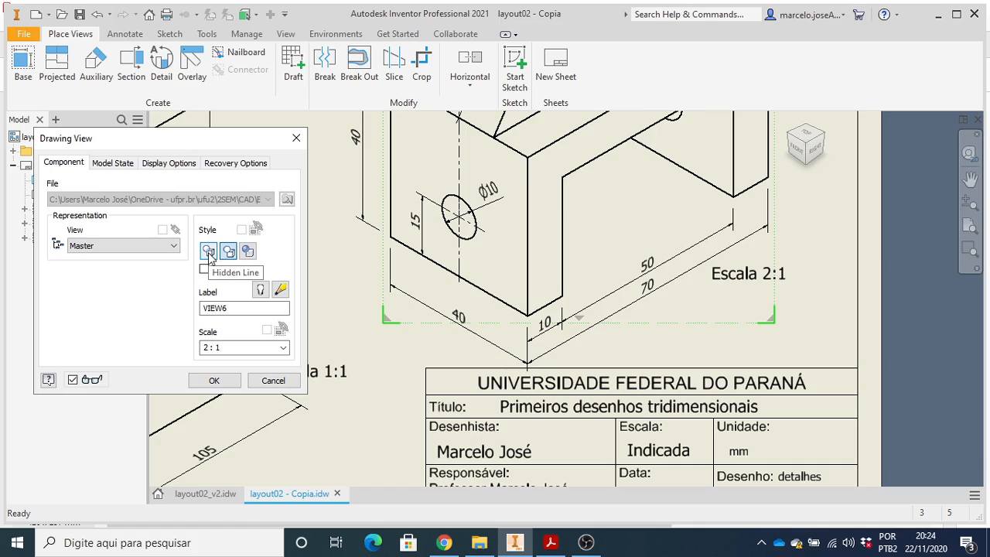
left_click(208, 252)
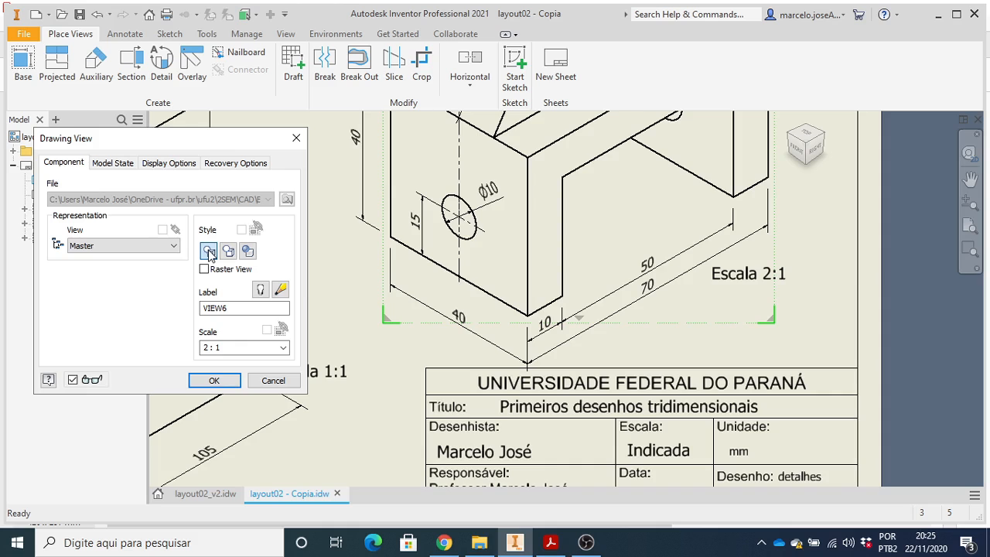
left_click(214, 380)
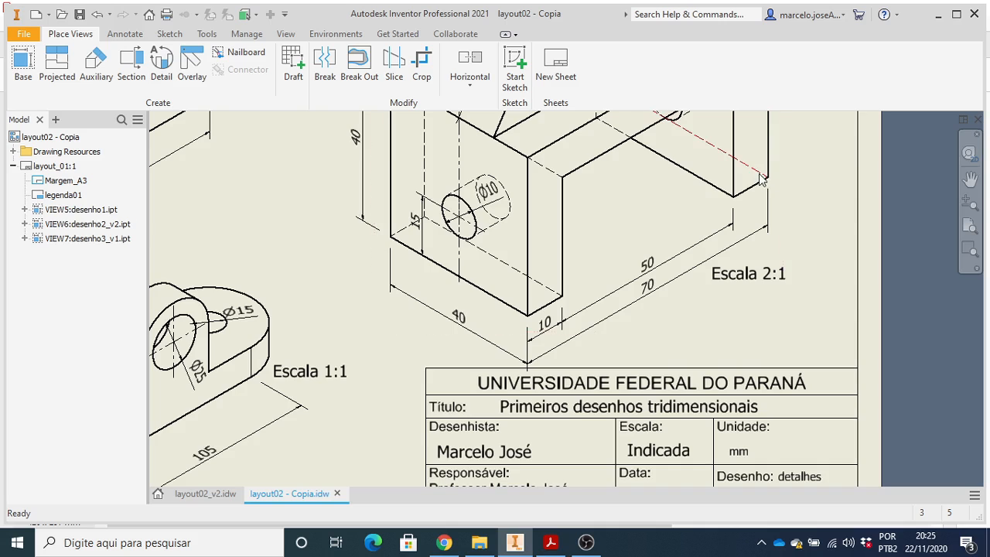
scroll(655, 226, "up", 3)
scroll(655, 229, "down", 5)
scroll(655, 229, "down", 2)
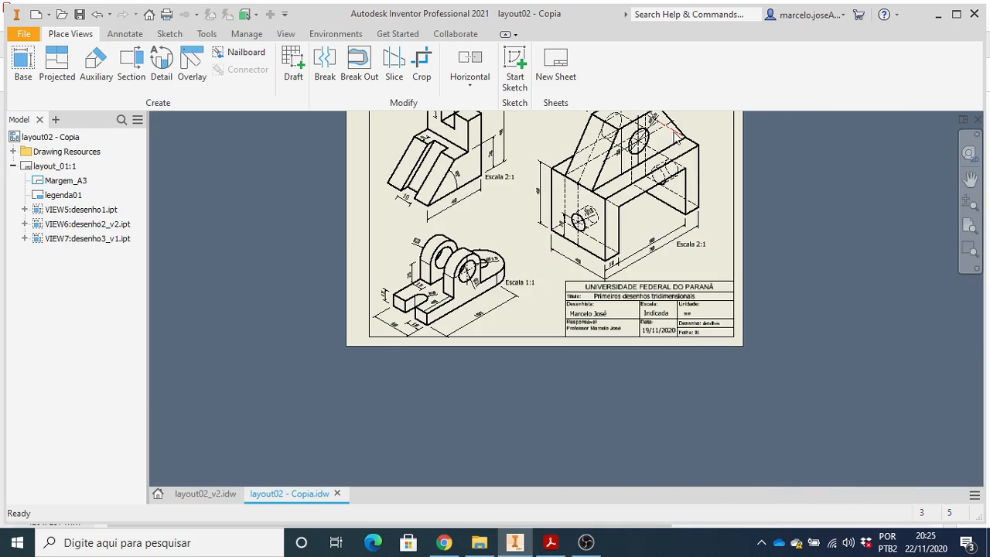
scroll(609, 246, "up", 3)
scroll(585, 278, "up", 3)
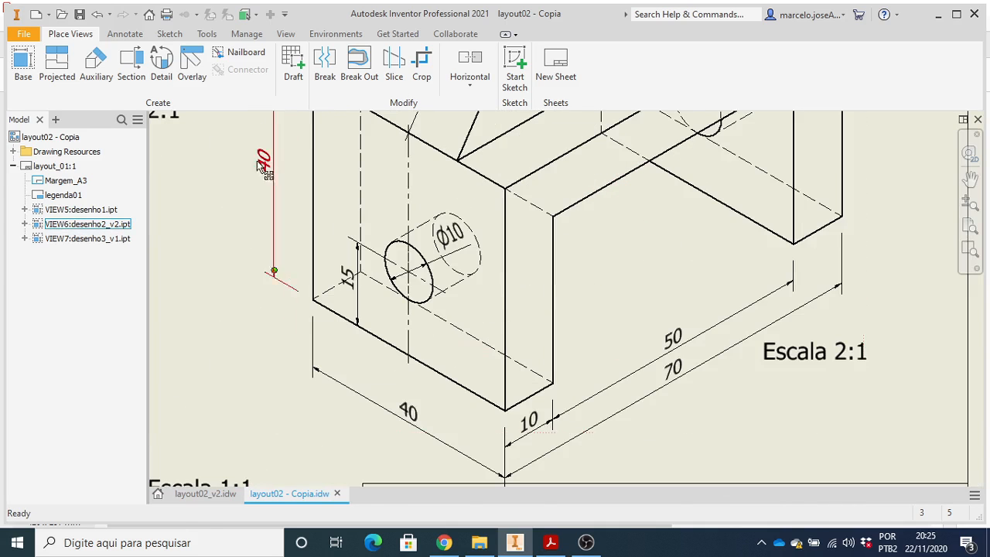
Dimension the near leg's thickness between its solid lower outer edge and its hidden lower inner edge, placing the dimension below the block.
left_click(124, 35)
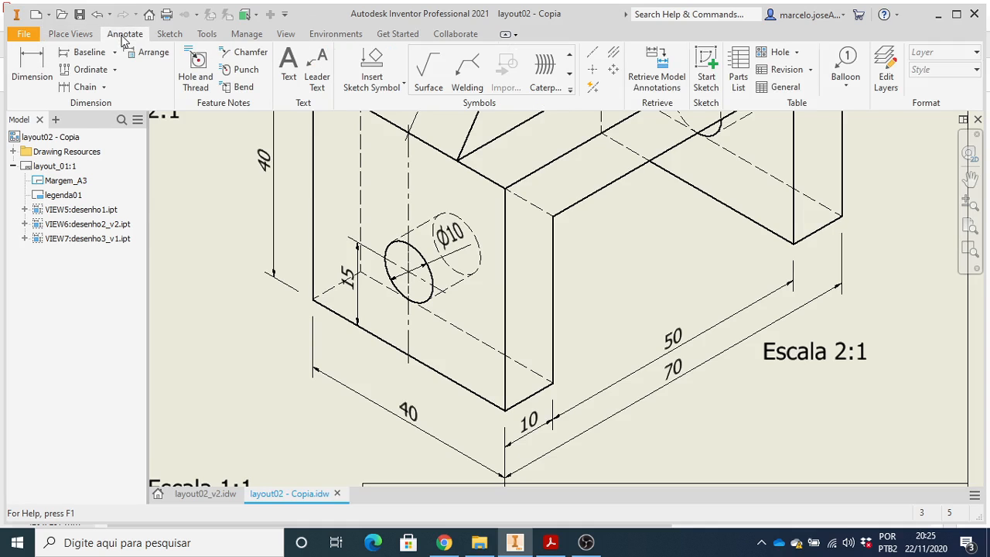
left_click(27, 72)
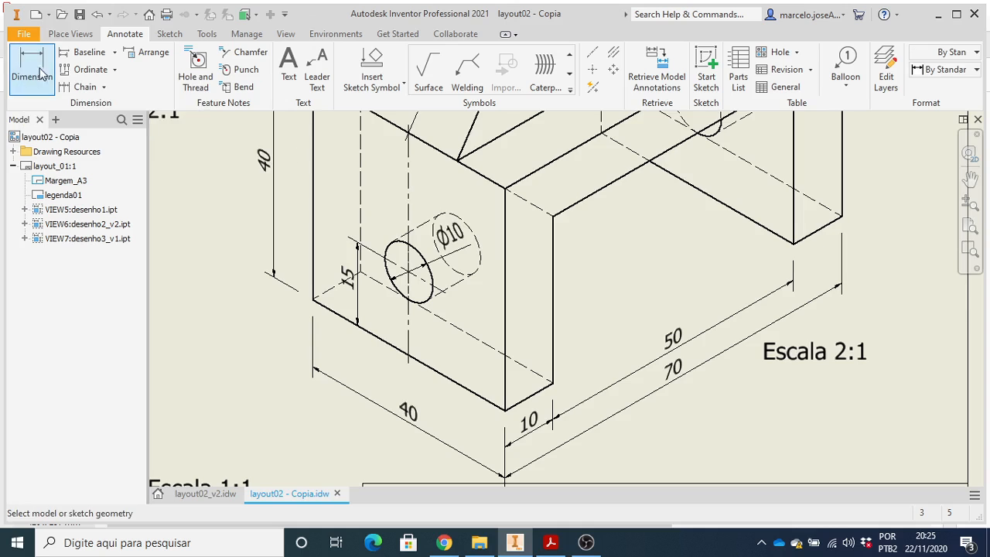
scroll(534, 387, "down", 2)
scroll(515, 396, "up", 2)
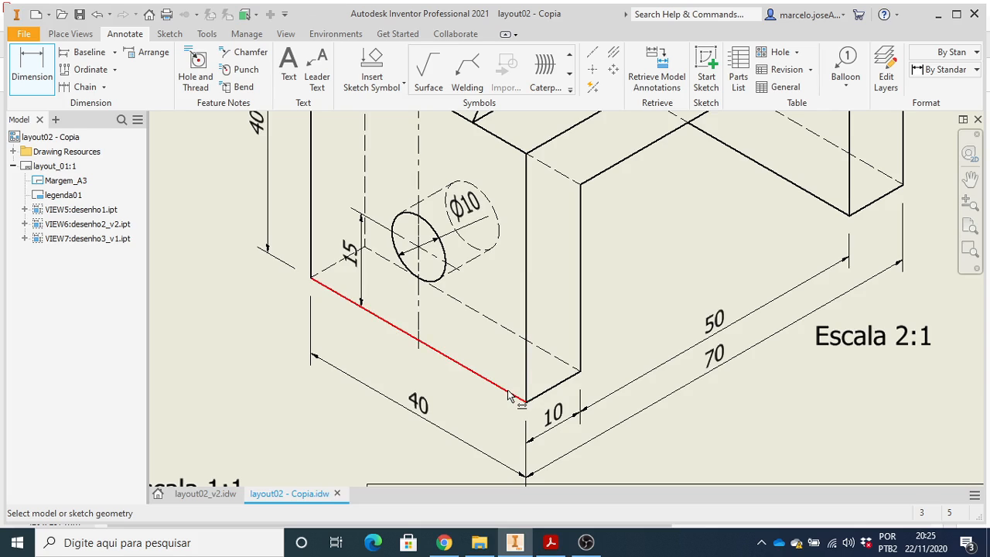
left_click(508, 396)
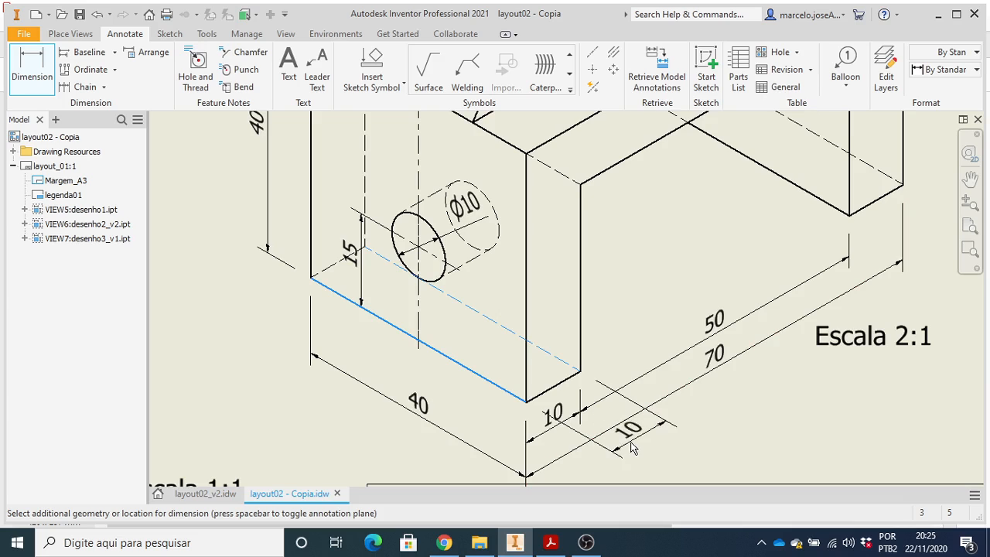
scroll(625, 443, "up", 2)
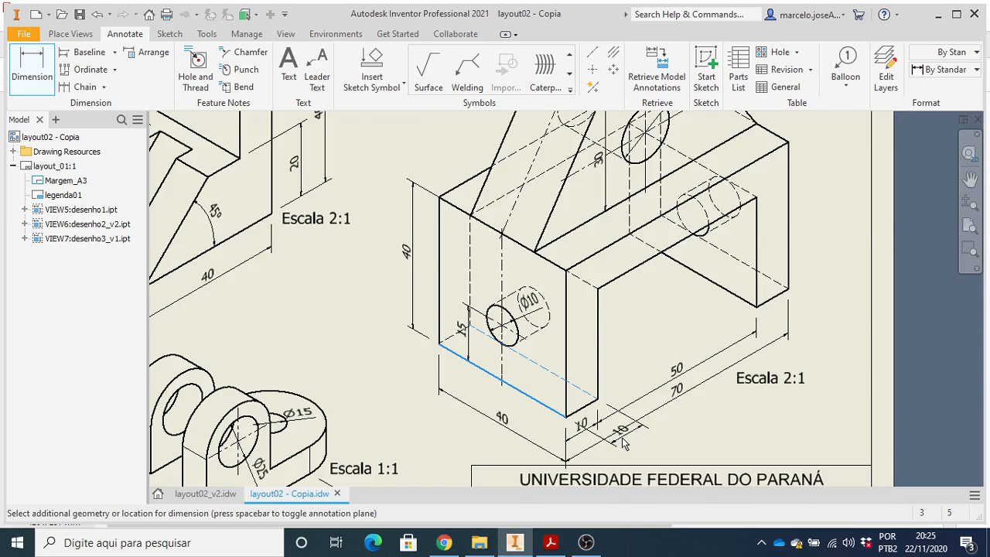
scroll(625, 444, "up", 3)
scroll(626, 446, "down", 4)
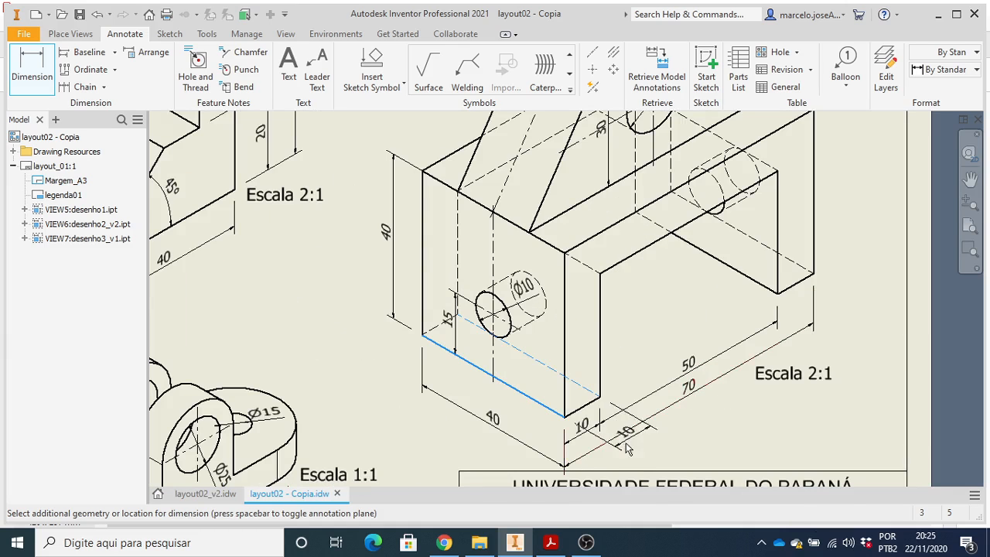
left_click(624, 440)
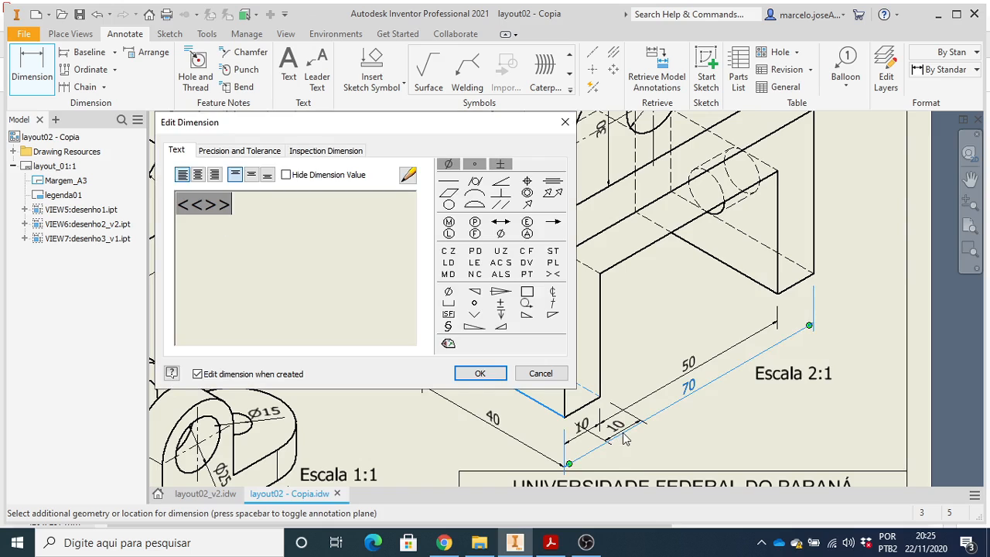
left_click(478, 373)
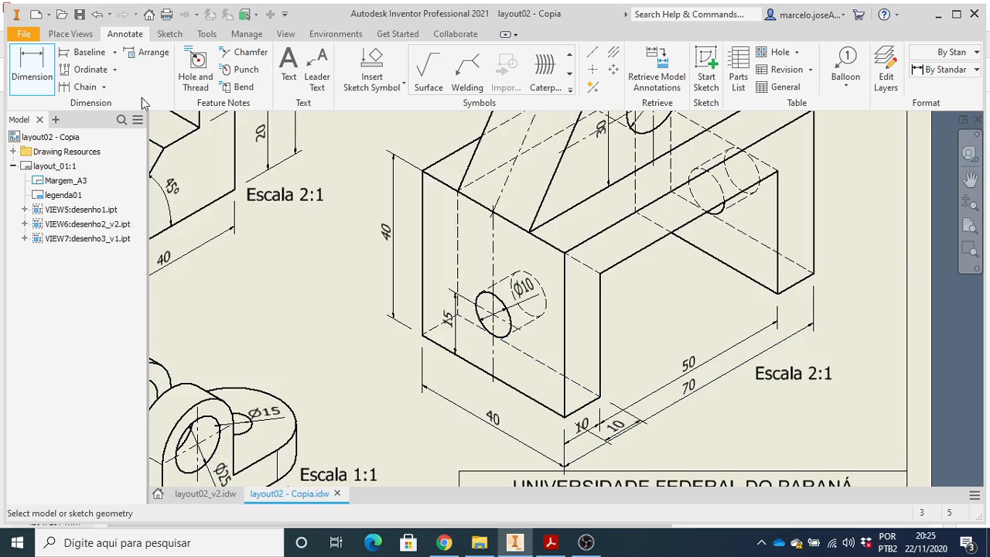
Dimension the gap from the near leg's hidden lower edge to the far leg's lower inner edge, in line with the new leg-thickness dimension.
left_click(34, 61)
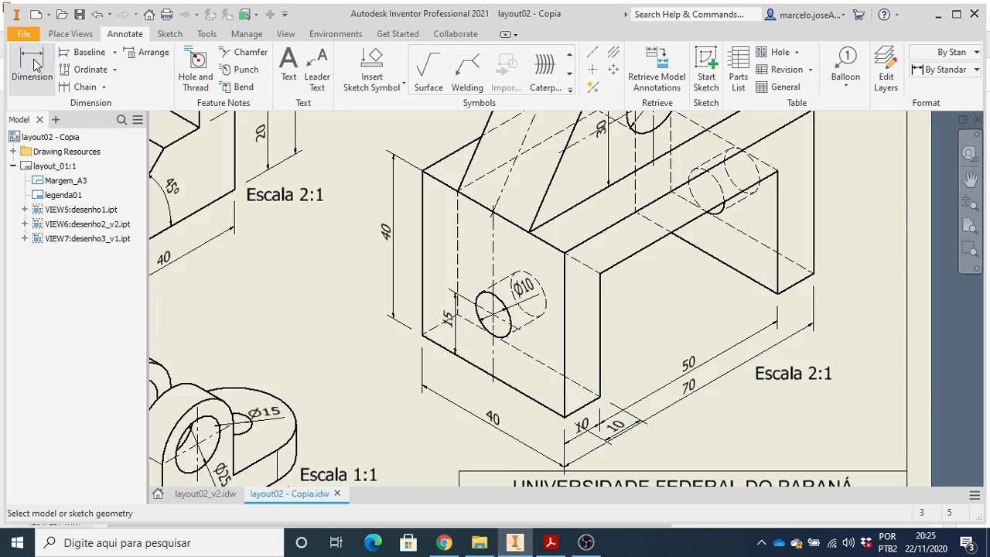
left_click(580, 384)
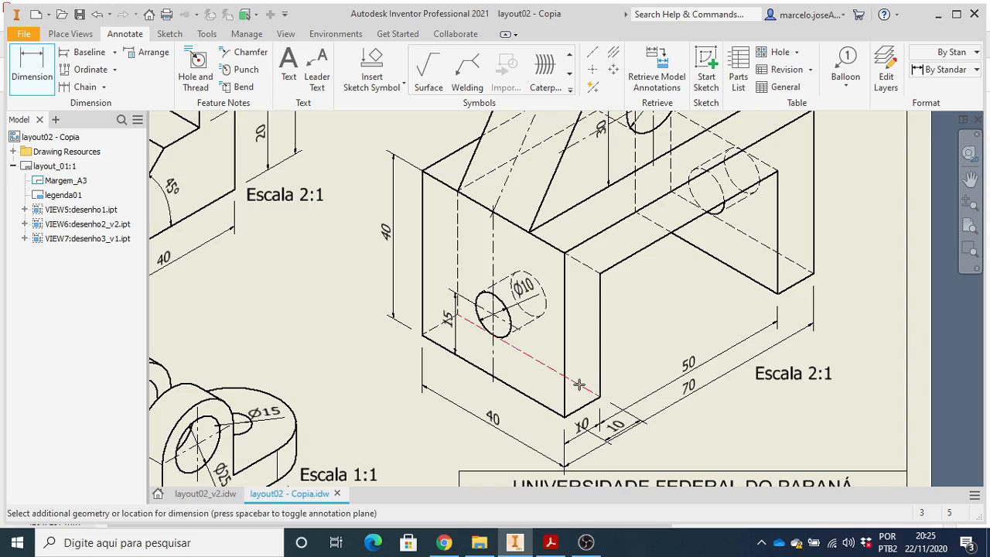
left_click(752, 277)
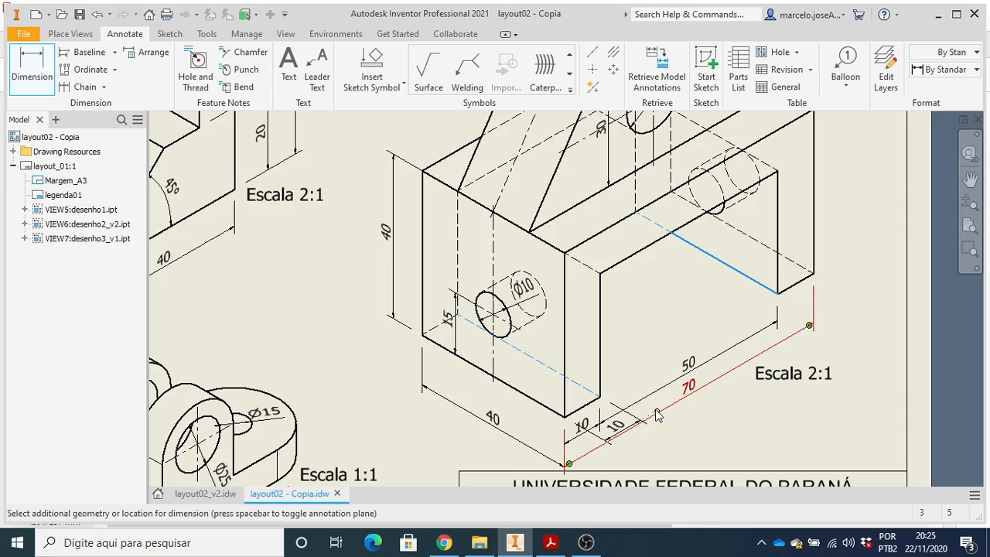
left_click(656, 416)
left_click(473, 374)
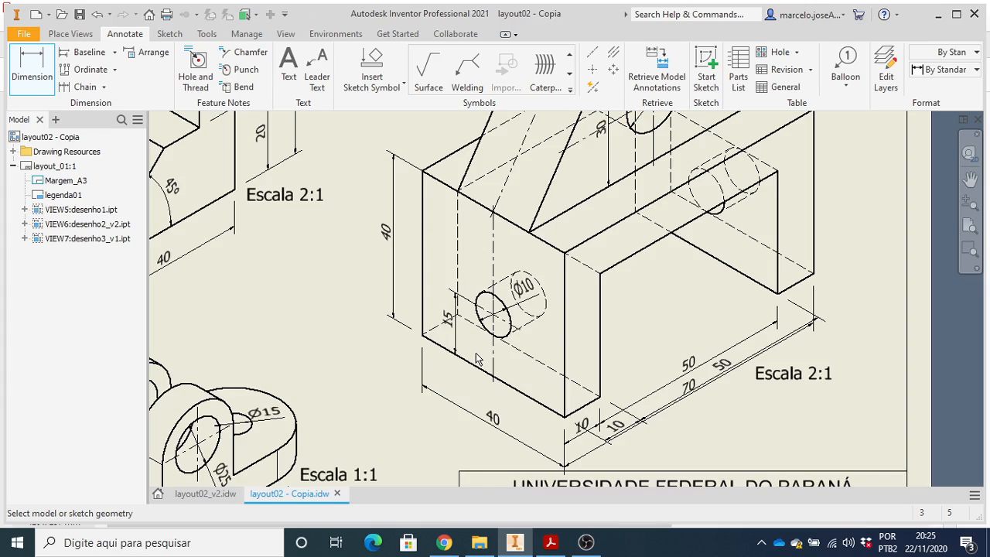
left_click(72, 34)
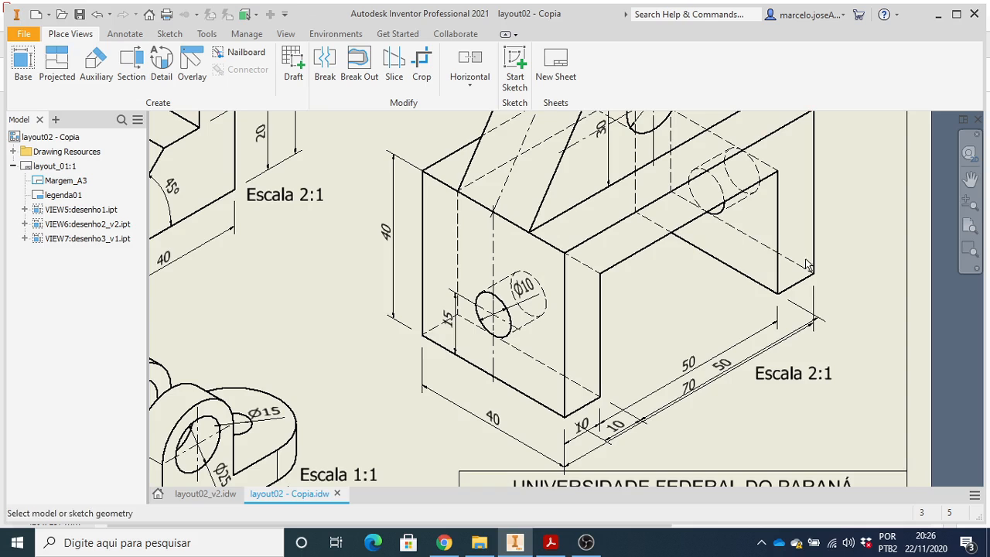
Examine the new 10 and 50 dimensions against the older 10, 50 and 70 dimensions below the large block.
scroll(836, 286, "up", 2)
scroll(738, 268, "down", 3)
scroll(777, 251, "up", 1)
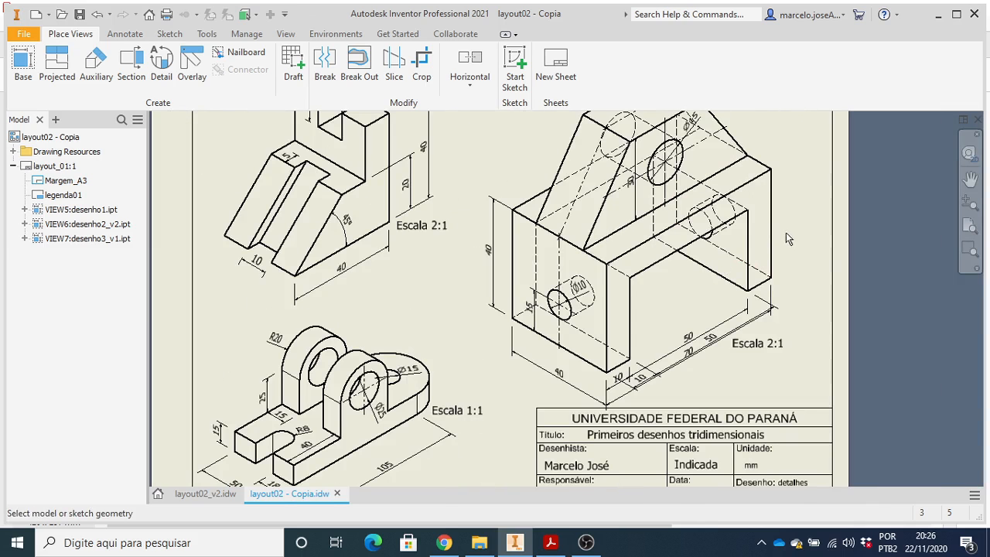
scroll(710, 334, "up", 3)
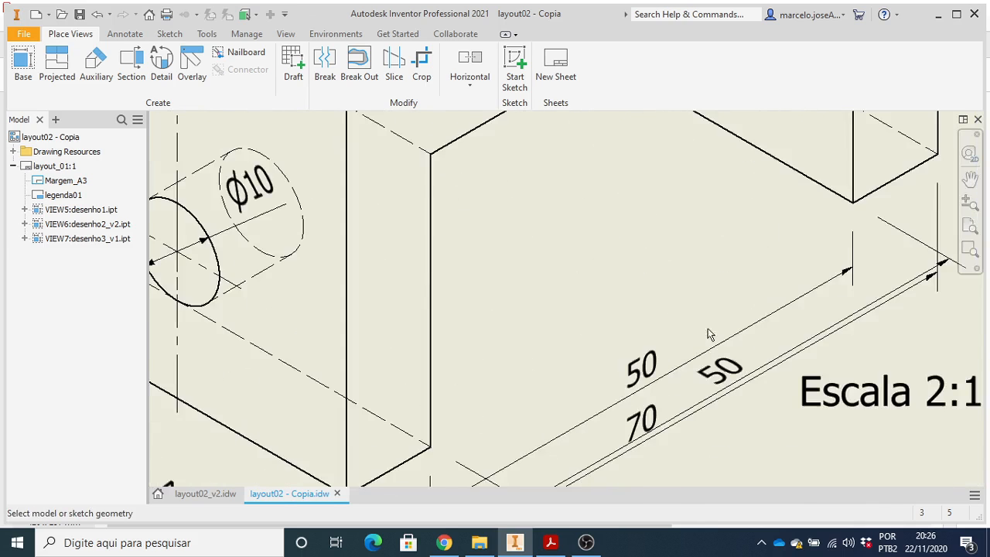
scroll(710, 335, "down", 4)
scroll(735, 357, "up", 2)
scroll(770, 340, "up", 1)
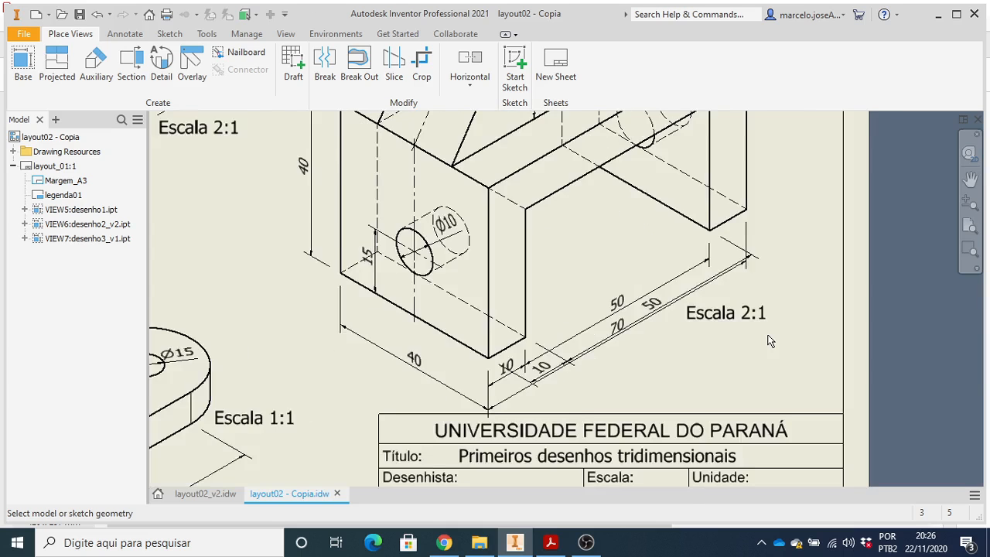
scroll(770, 340, "down", 3)
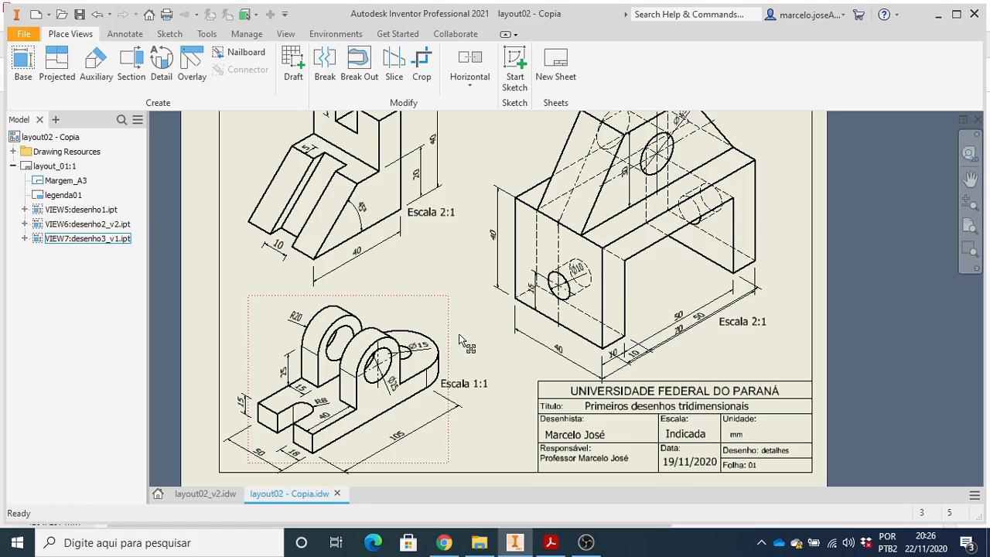
Set the style of the desenho2_v2 drawing view to hidden lines removed.
double_click(775, 267)
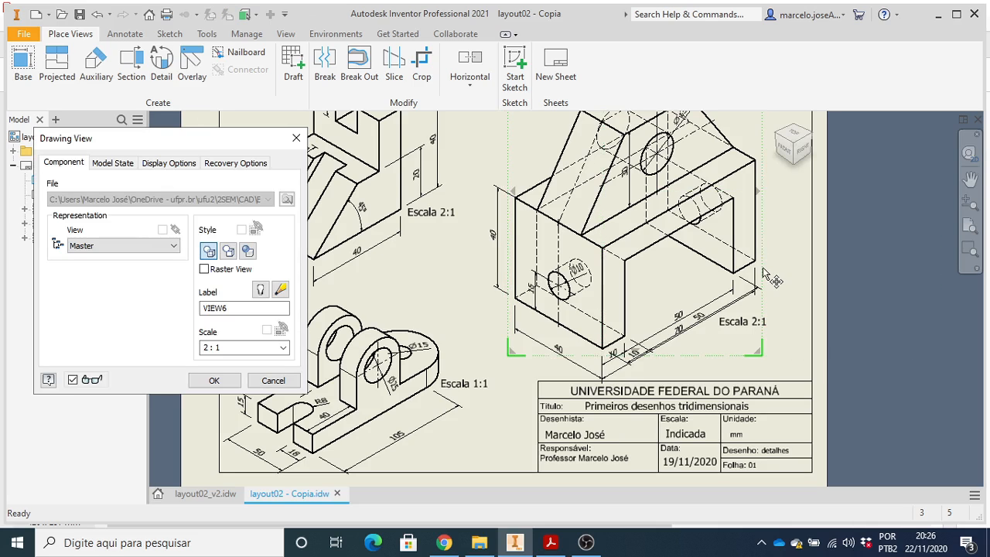
left_click(229, 252)
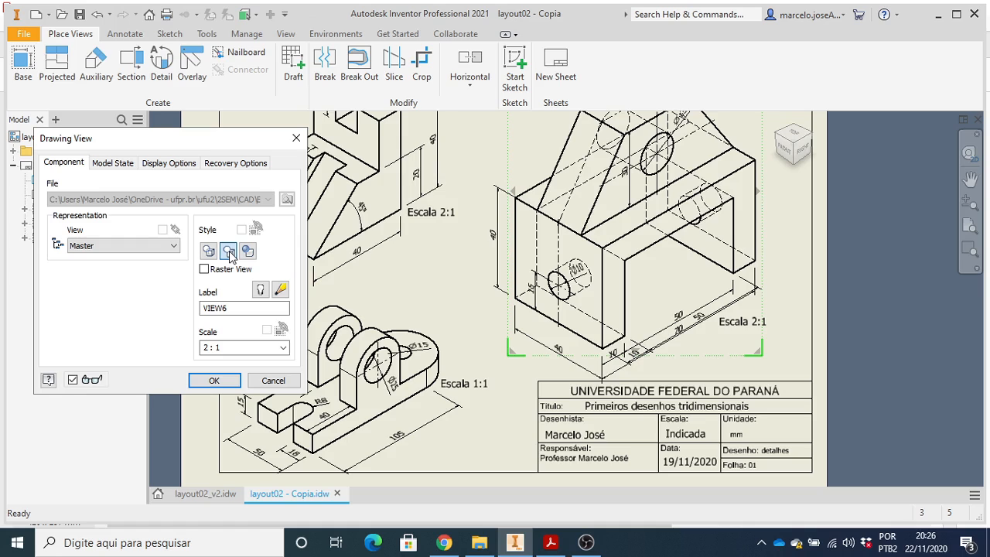
left_click(217, 382)
Delete the older 70, 10 and 50 dimensions with vertical extension lines below the large block.
scroll(694, 329, "down", 5)
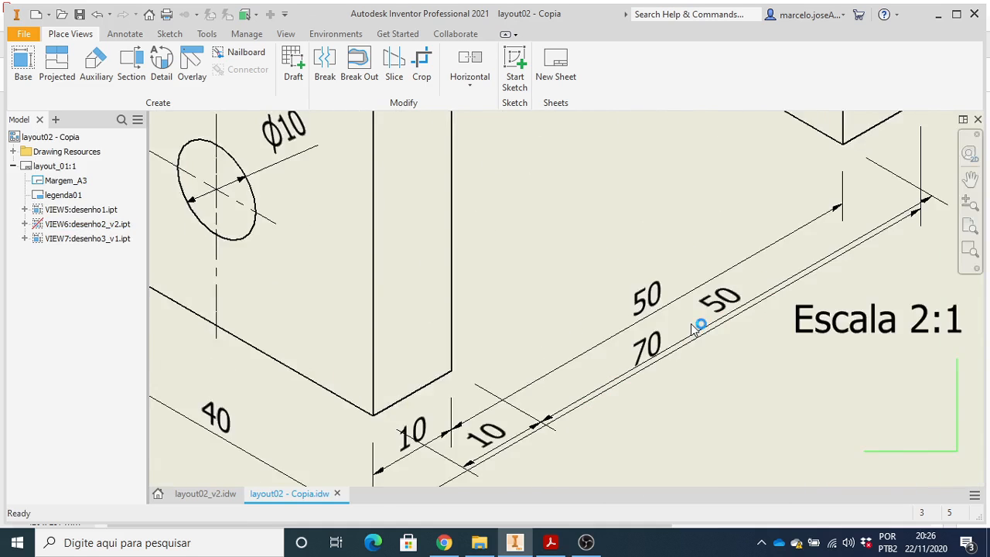
scroll(694, 329, "up", 5)
scroll(700, 334, "down", 4)
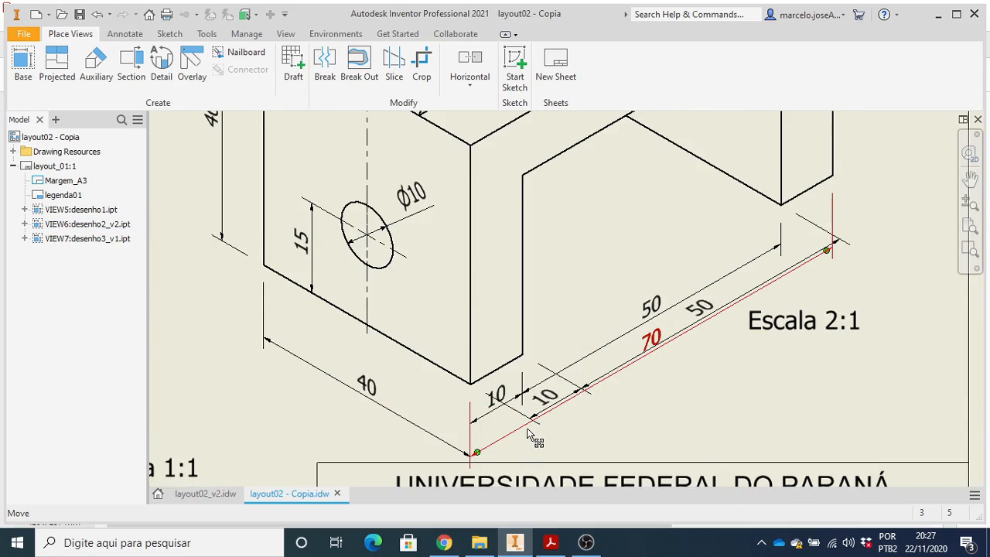
key("Delete")
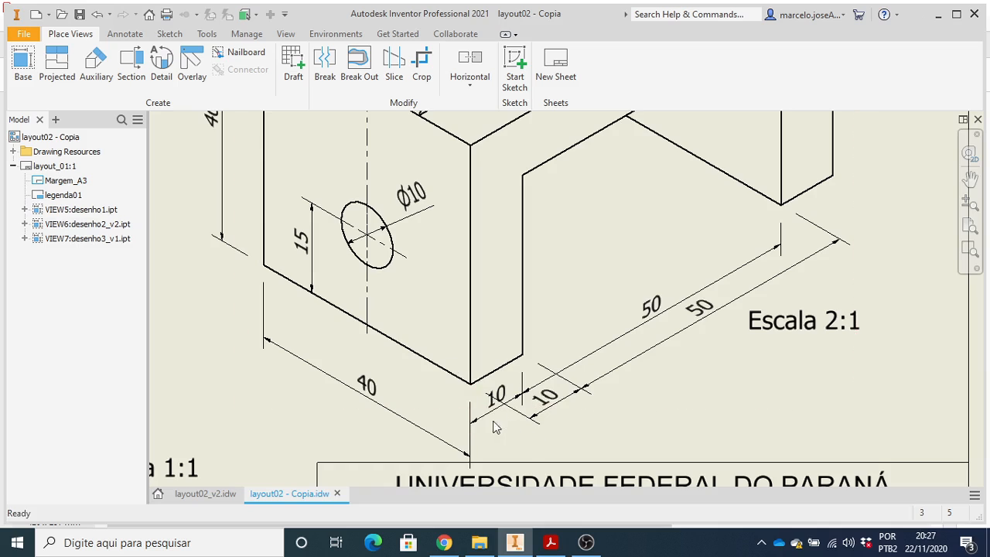
key("Delete")
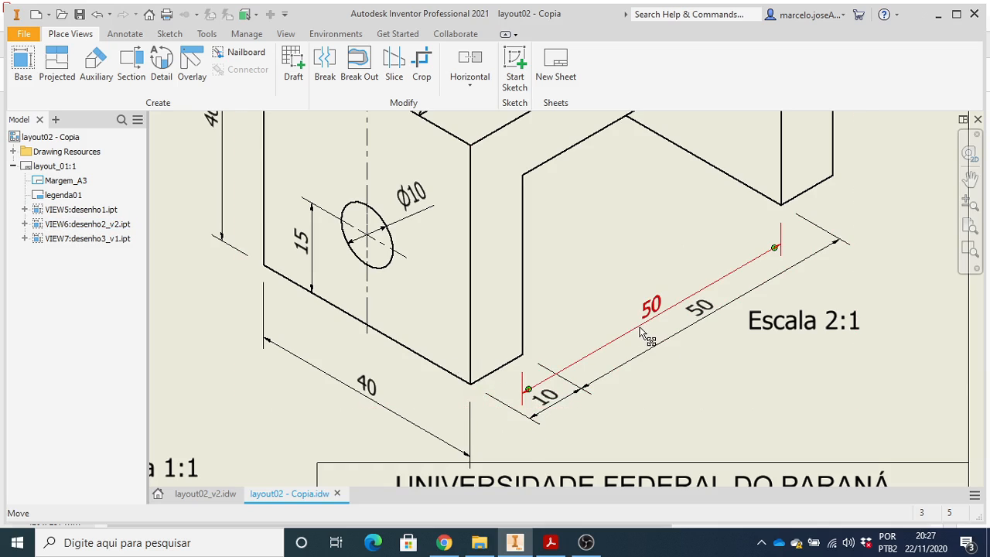
key("Delete")
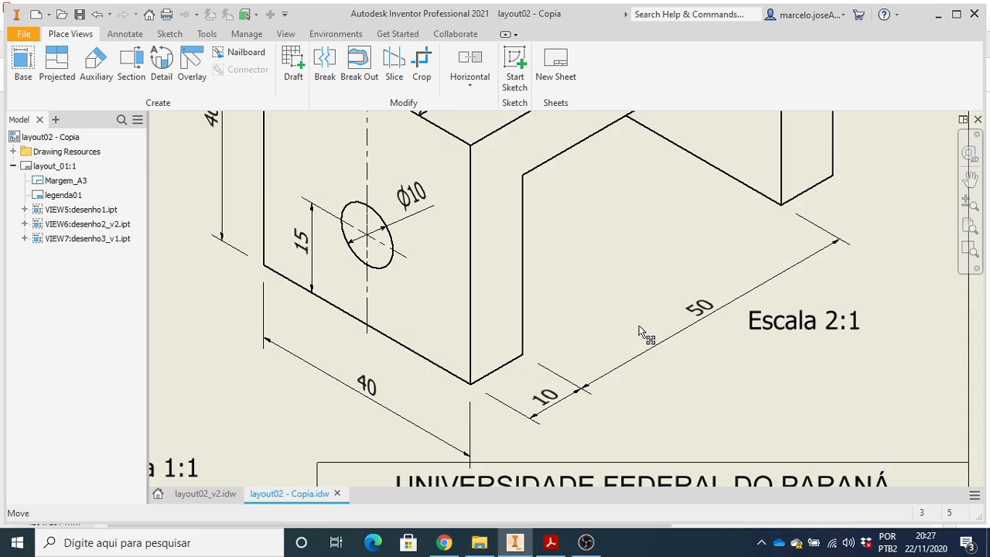
Save a copy of the drawing as the PDF file layout02 - Copia in the modulo_4 folder.
scroll(639, 331, "down", 5)
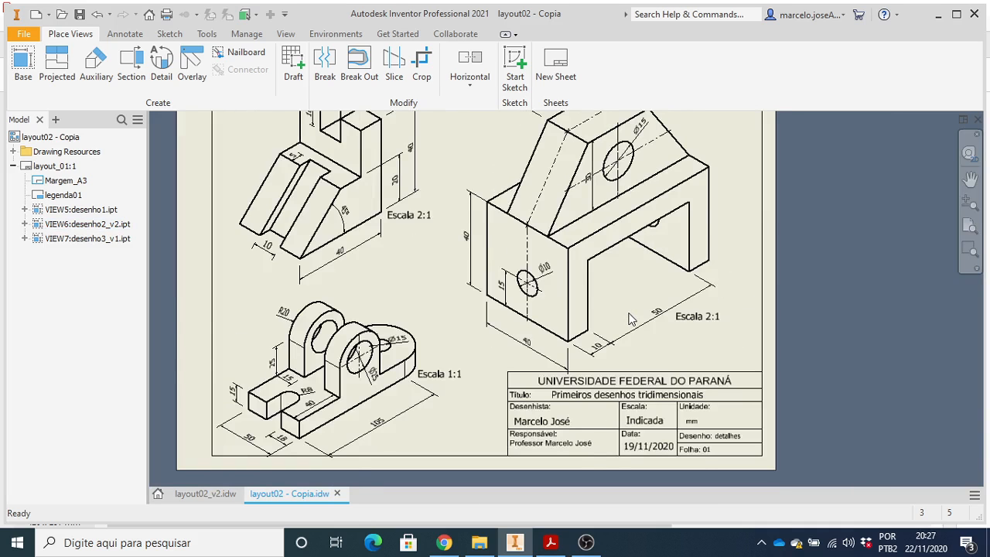
scroll(631, 319, "down", 1)
scroll(506, 178, "up", 2)
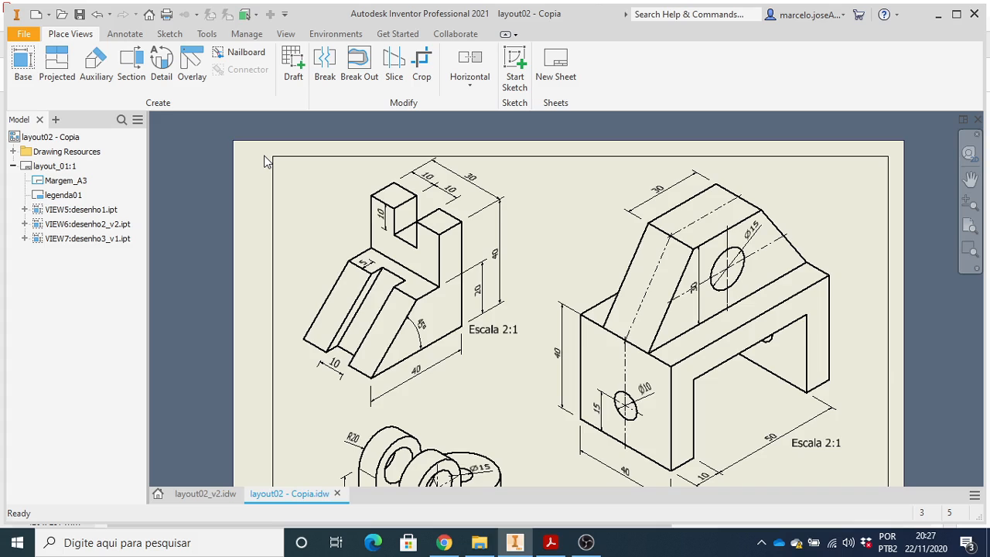
left_click(34, 37)
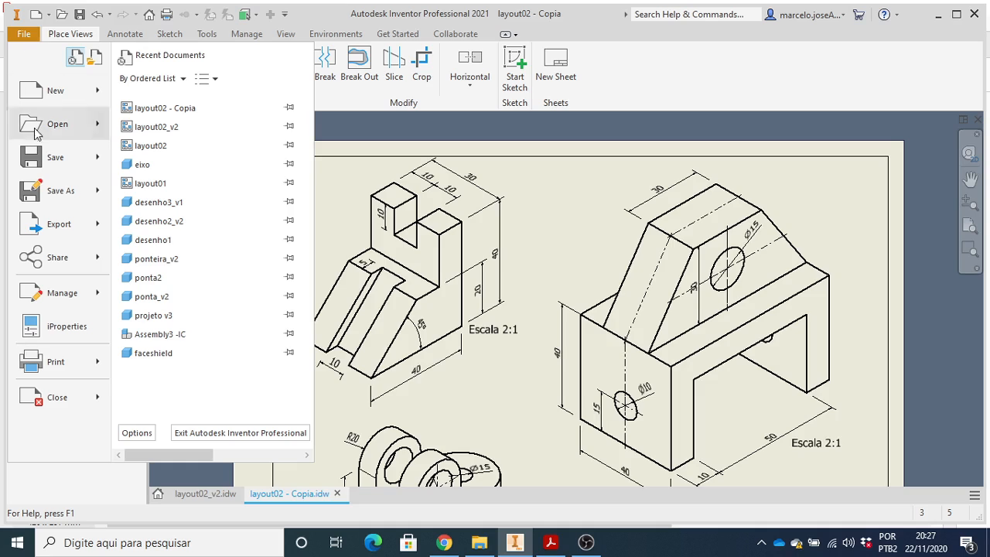
mouse_move(44, 200)
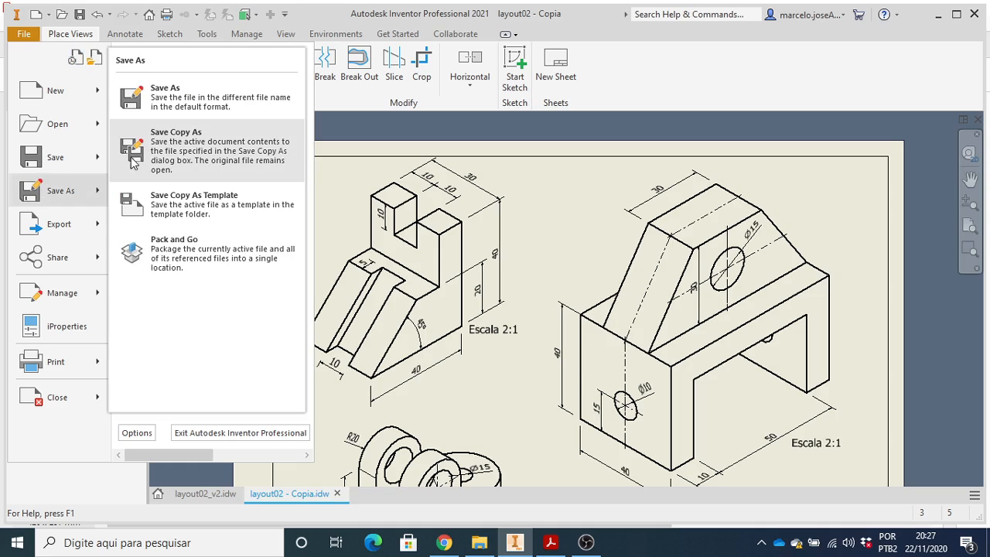
left_click(199, 156)
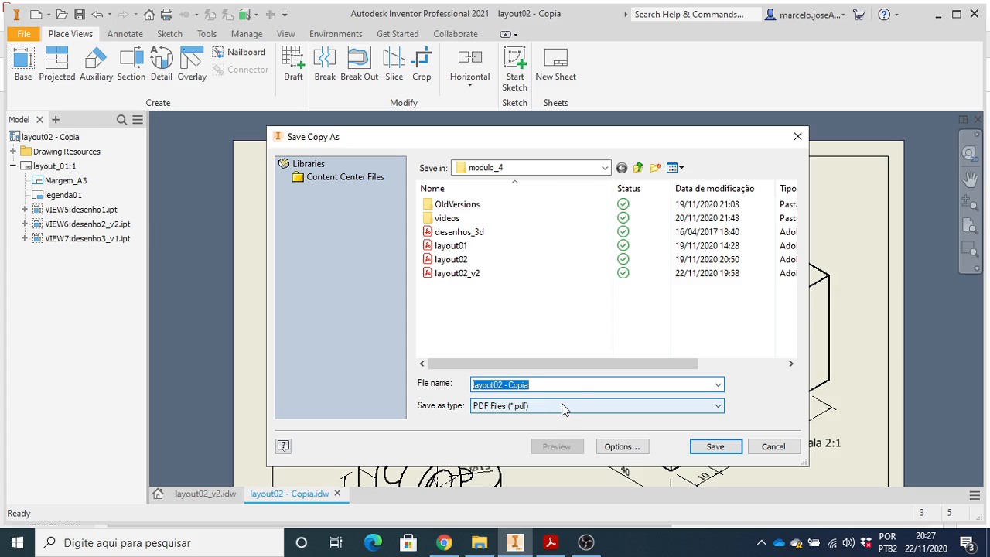
left_click(715, 448)
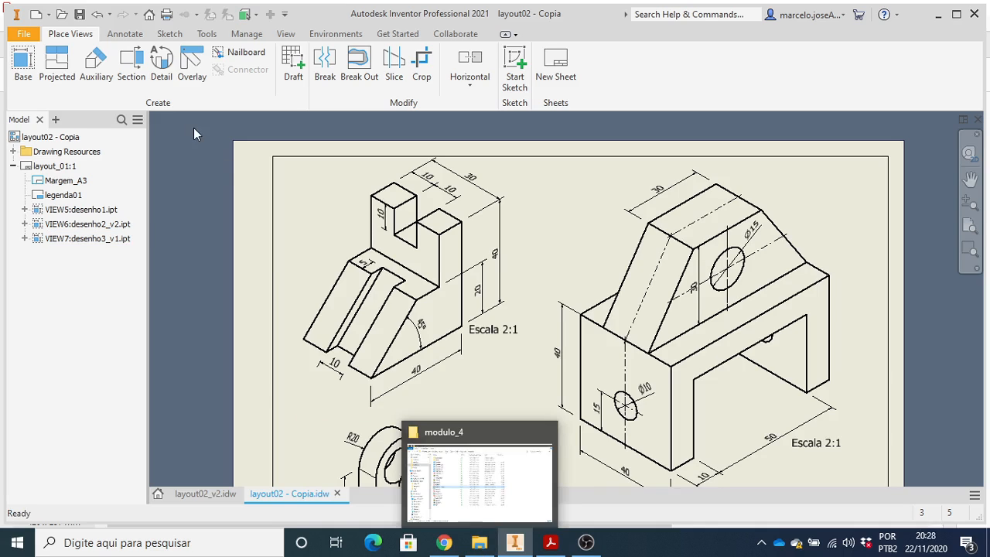
Switch to File Explorer and open the layout02 - Copia PDF from the modulo_4 folder in Acrobat Reader.
left_click(480, 542)
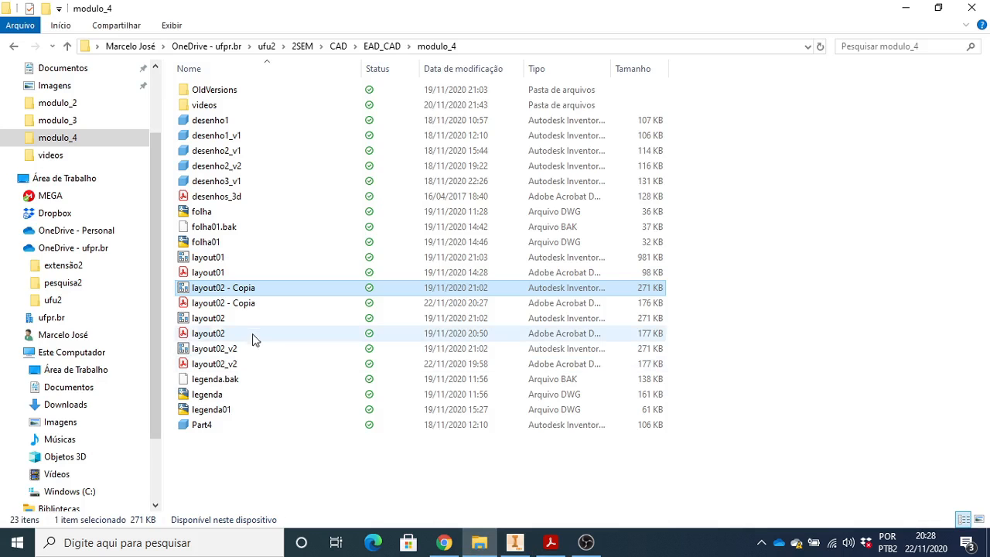
mouse_move(232, 317)
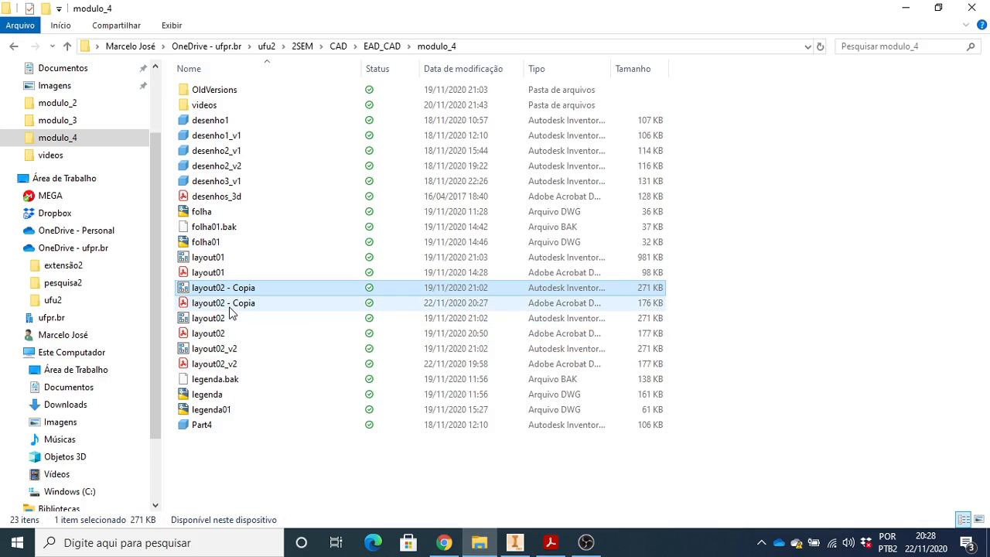
double_click(207, 309)
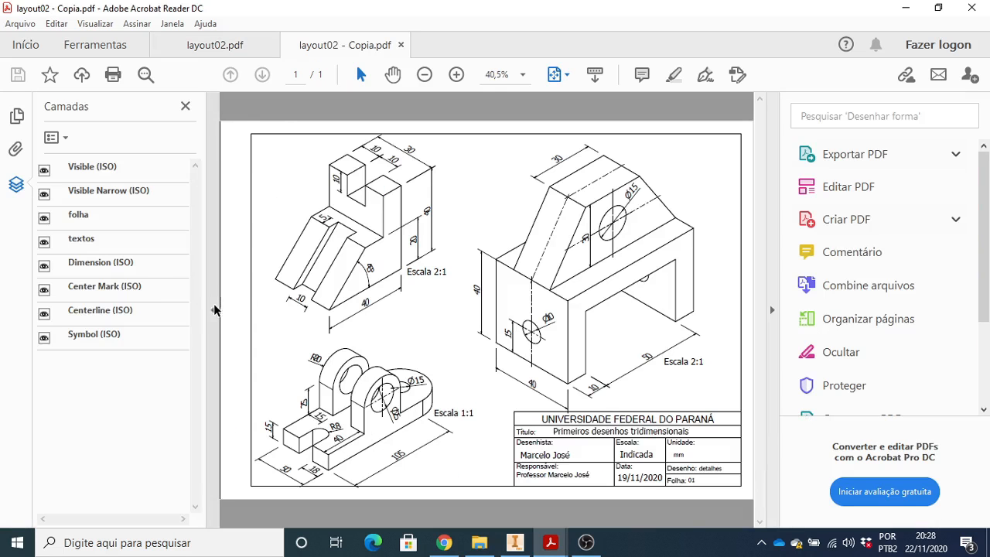
Collapse both side panes of the PDF reader and set the page zoom to 100%.
left_click(212, 308)
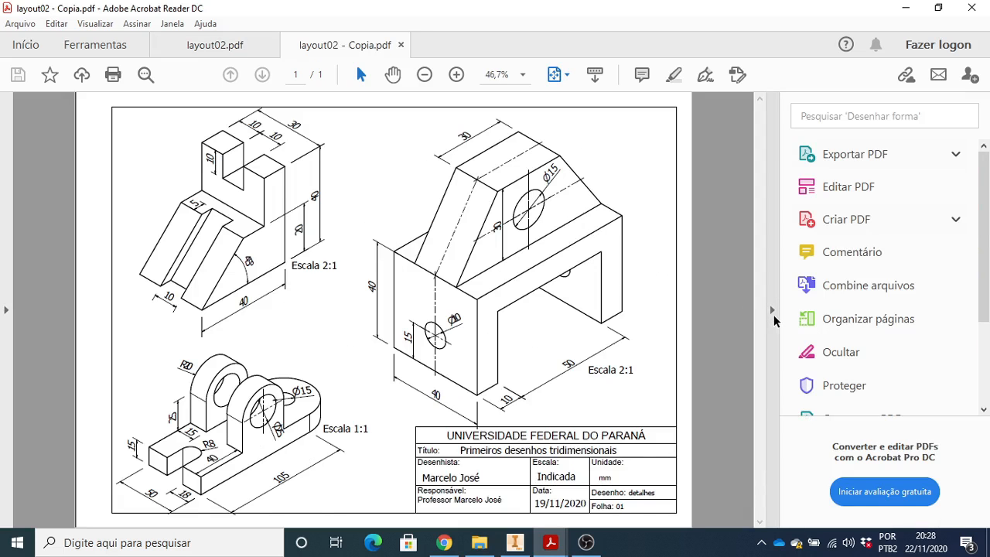
left_click(773, 312)
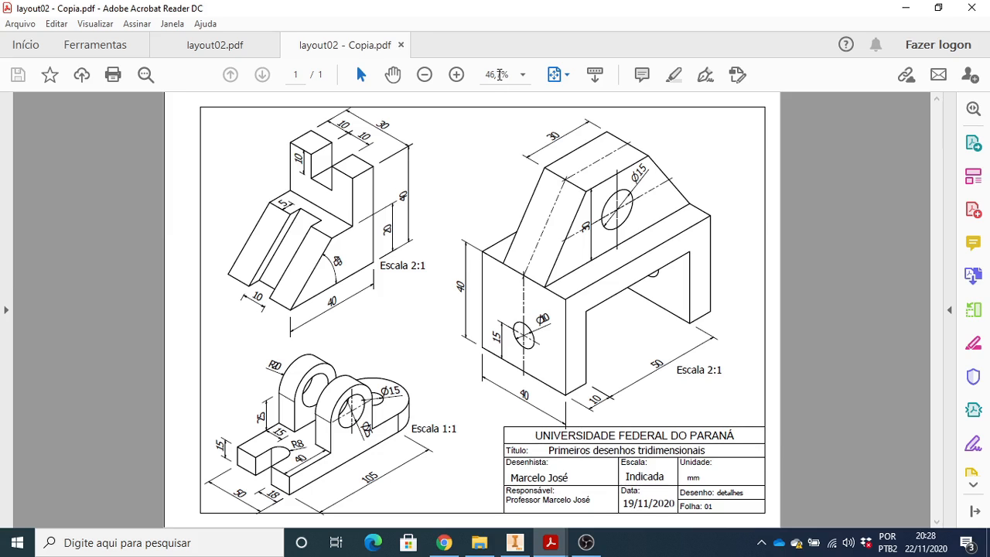
left_click(498, 75)
type("100")
key("Return")
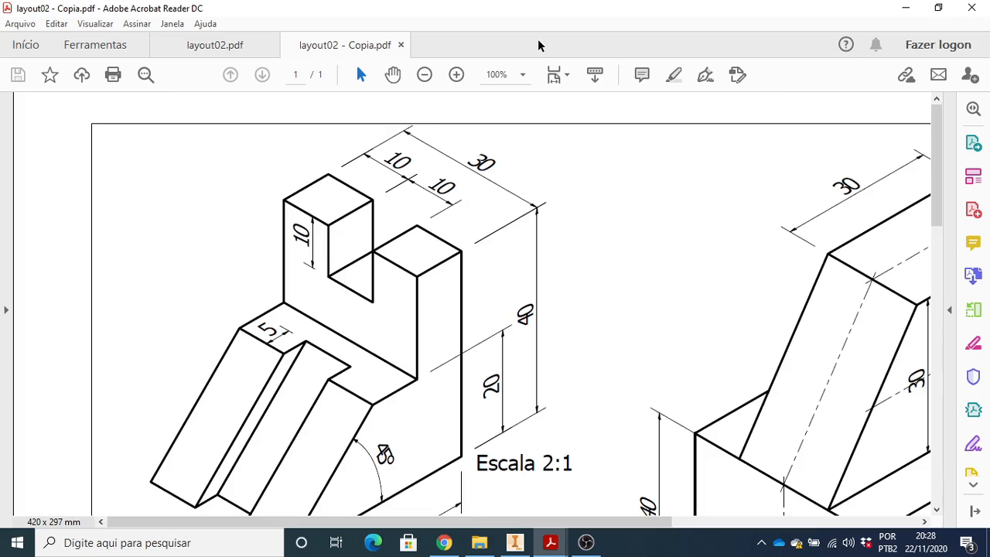
Compare the line colours and thicknesses of the notched block in layout02.pdf and layout02 - Copia.pdf.
scroll(341, 185, "down", 2)
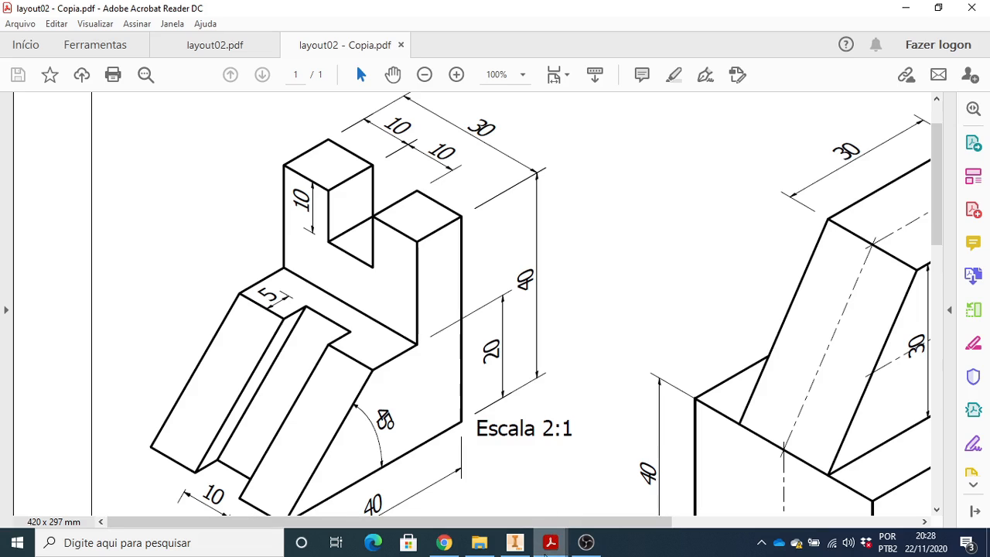
mouse_move(555, 545)
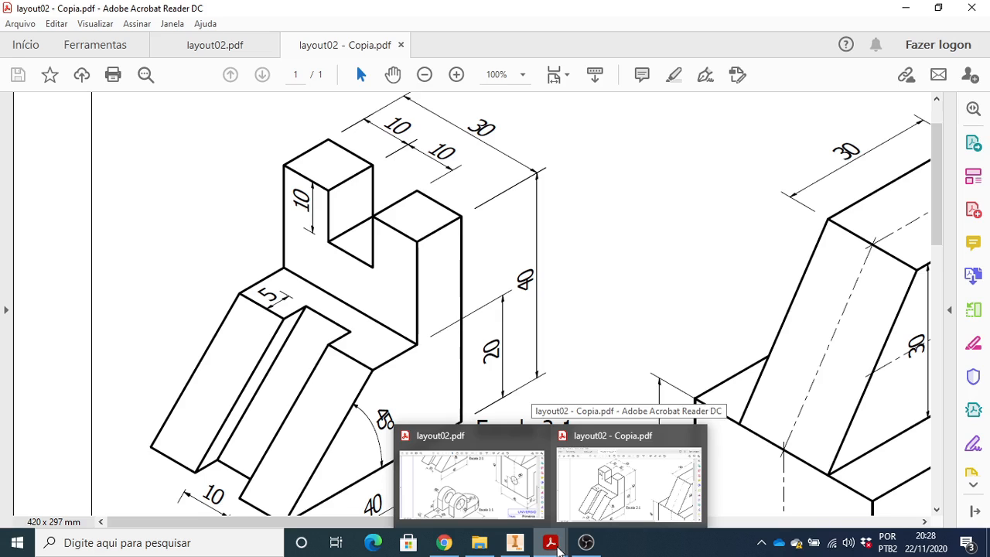
left_click(455, 486)
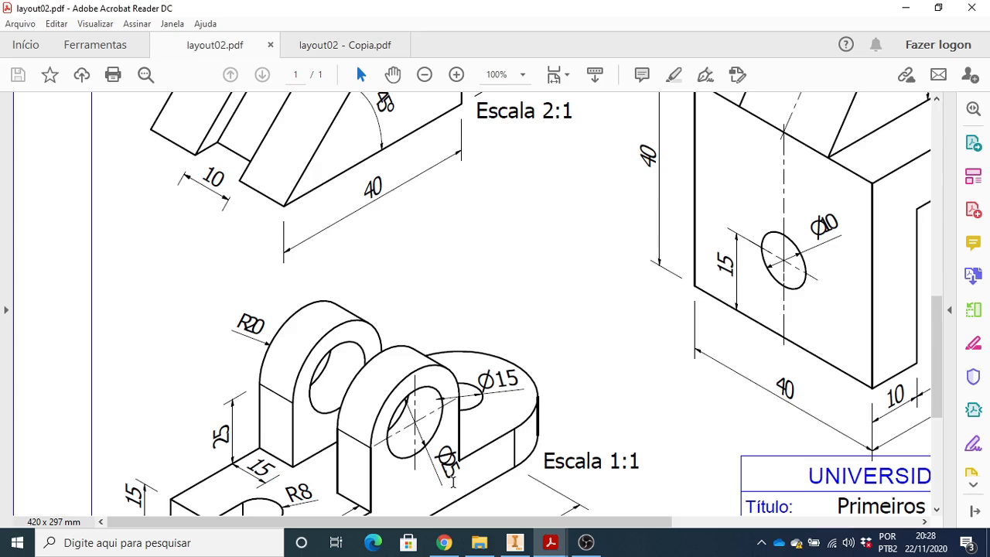
scroll(313, 307, "up", 5)
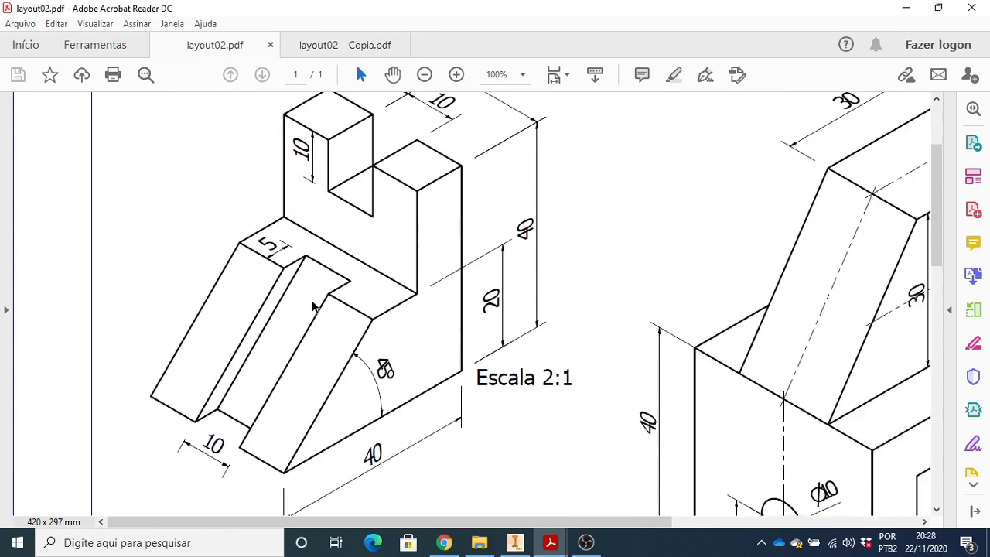
scroll(313, 307, "up", 2)
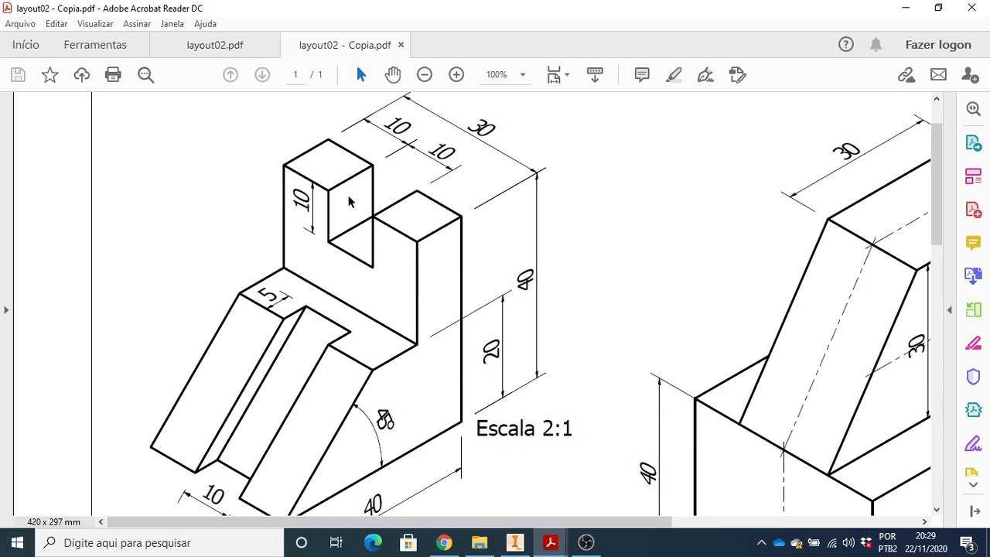
scroll(348, 194, "up", 1)
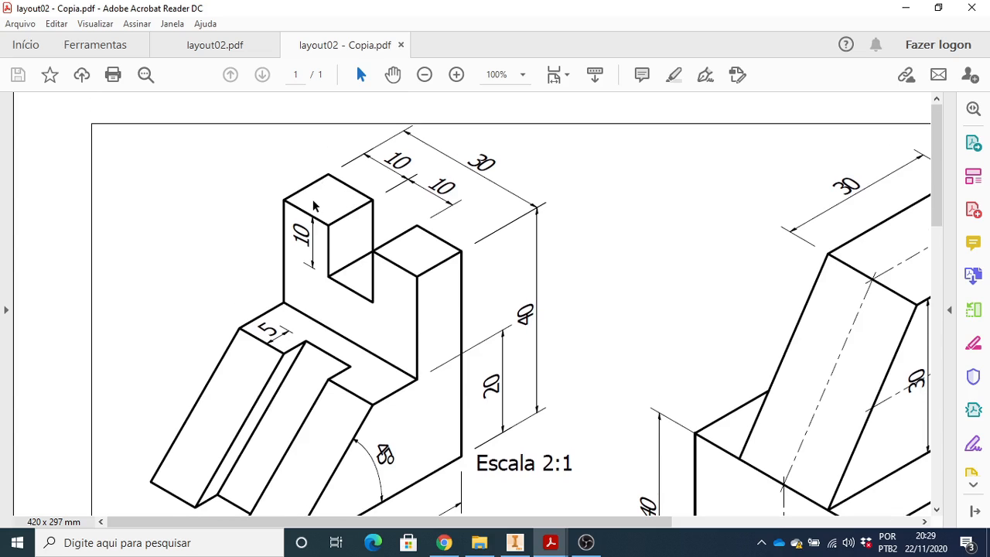
scroll(320, 222, "down", 1)
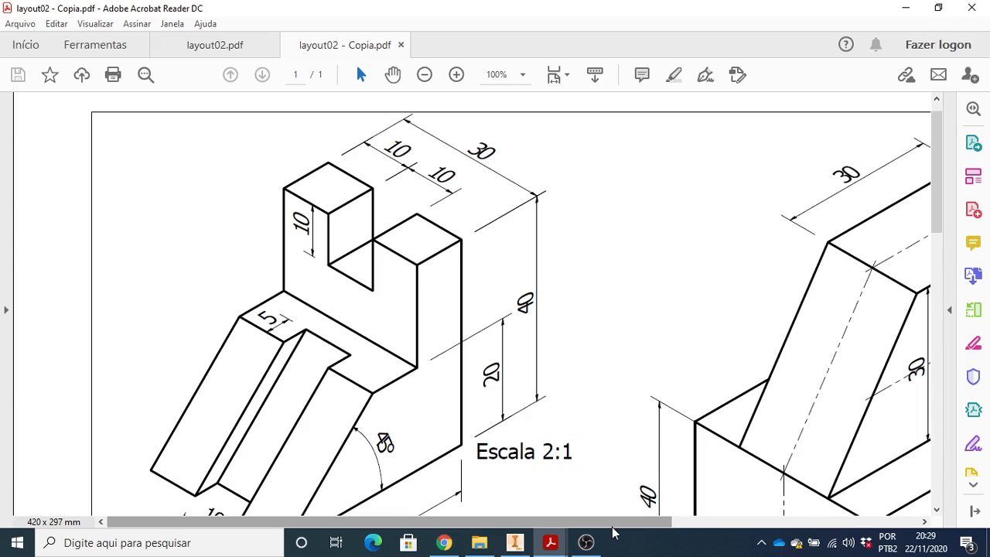
Examine the edges, centerlines and dimensions of the large block with the Ø15 and Ø10 holes in layout02 - Copia.pdf.
left_click_drag(611, 529, 882, 540)
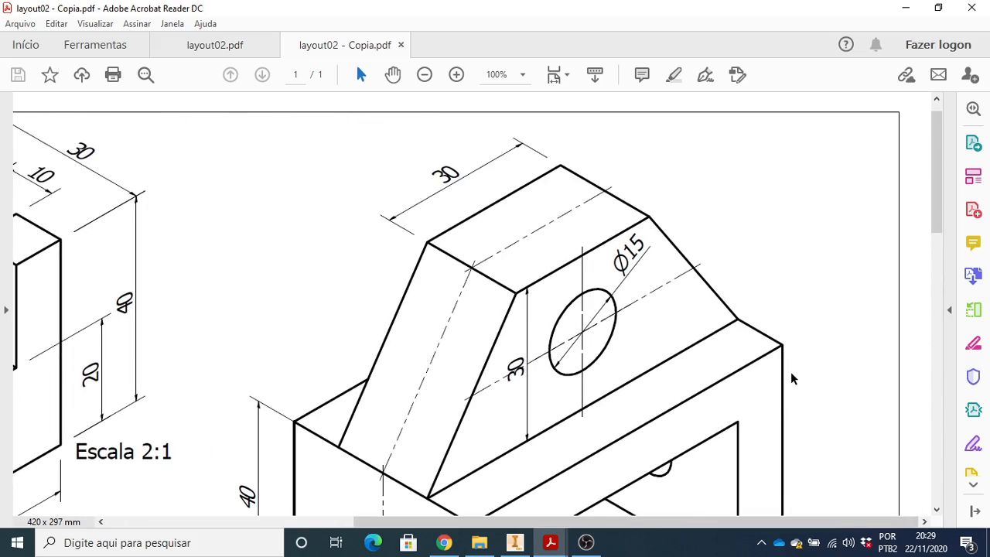
scroll(743, 367, "down", 4)
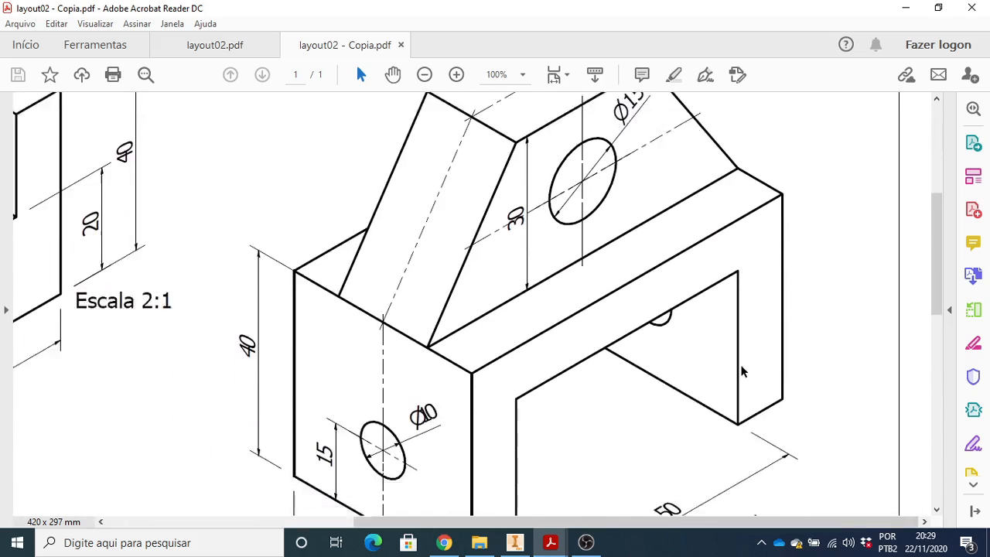
scroll(741, 371, "down", 3)
scroll(690, 353, "down", 1)
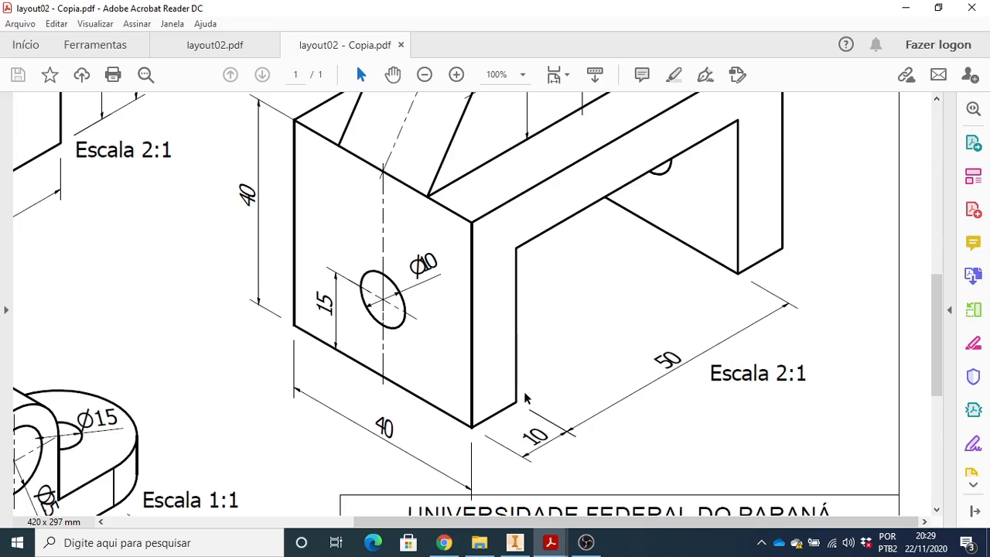
scroll(503, 362, "up", 1)
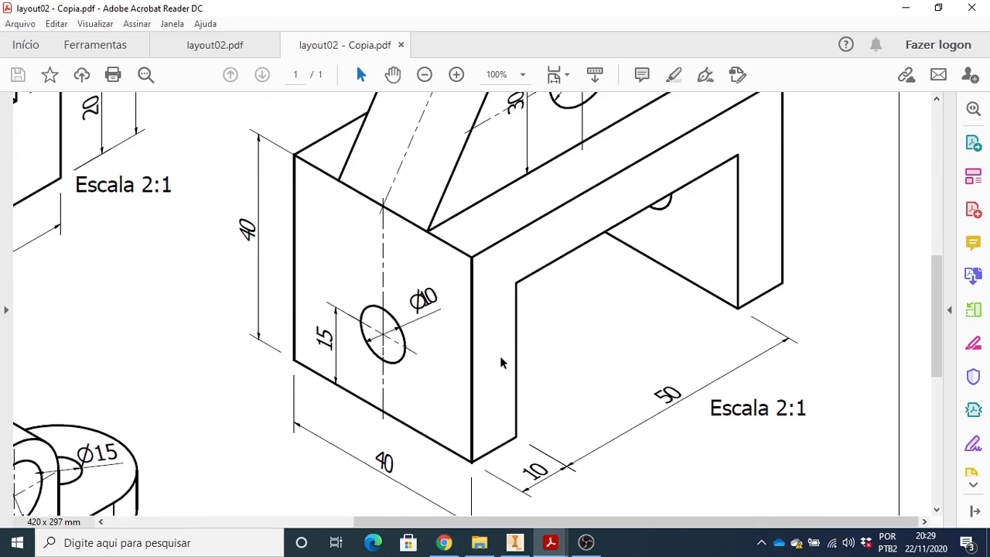
scroll(501, 362, "up", 3)
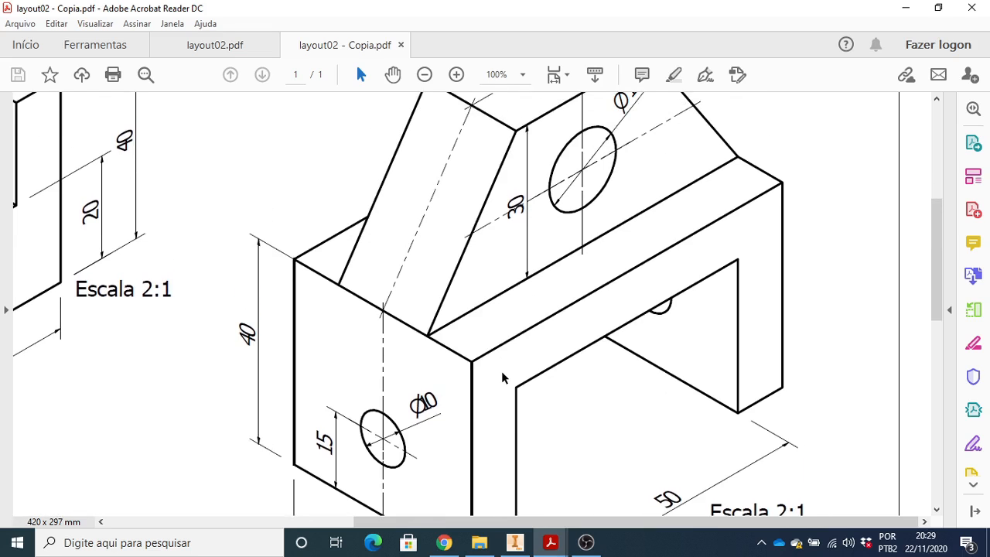
scroll(501, 373, "up", 4)
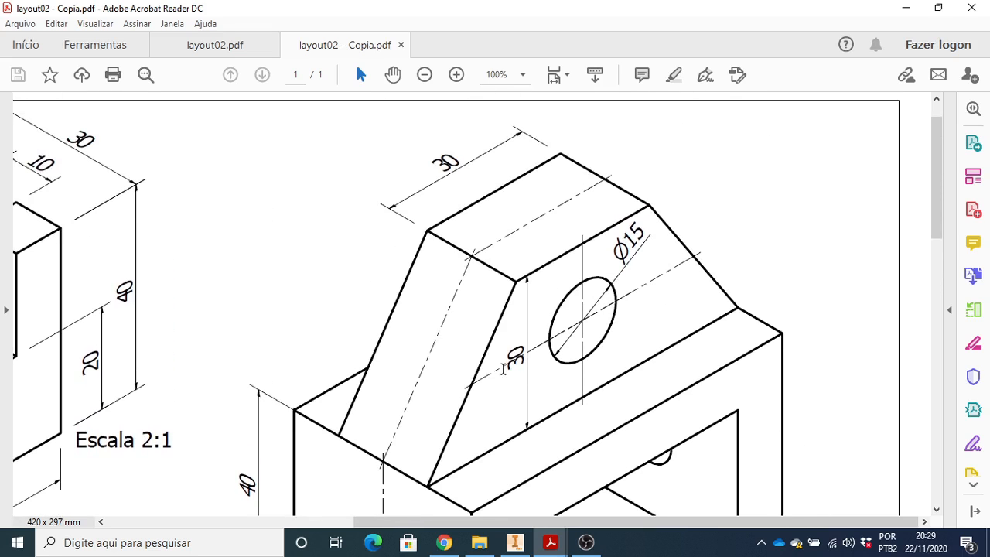
scroll(482, 369, "down", 1)
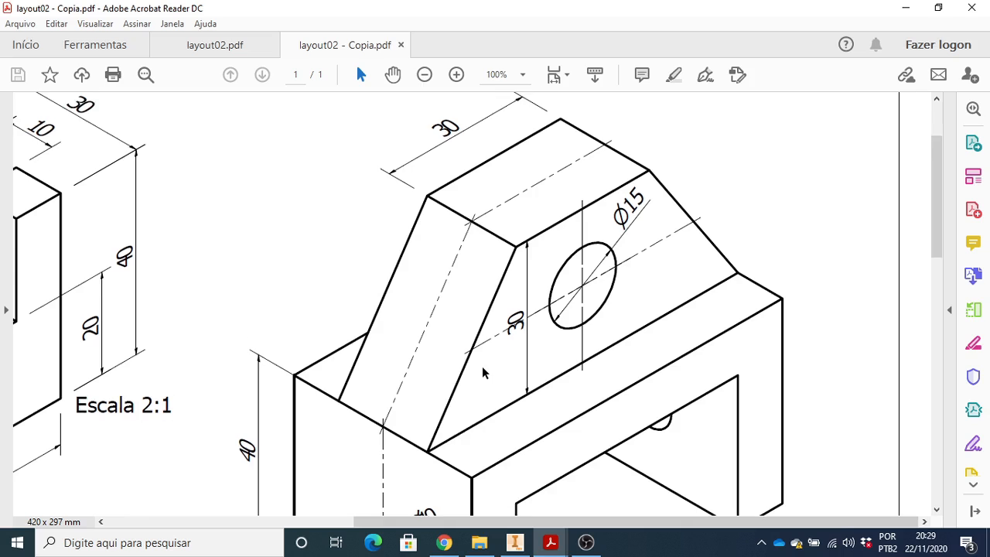
scroll(482, 373, "up", 1)
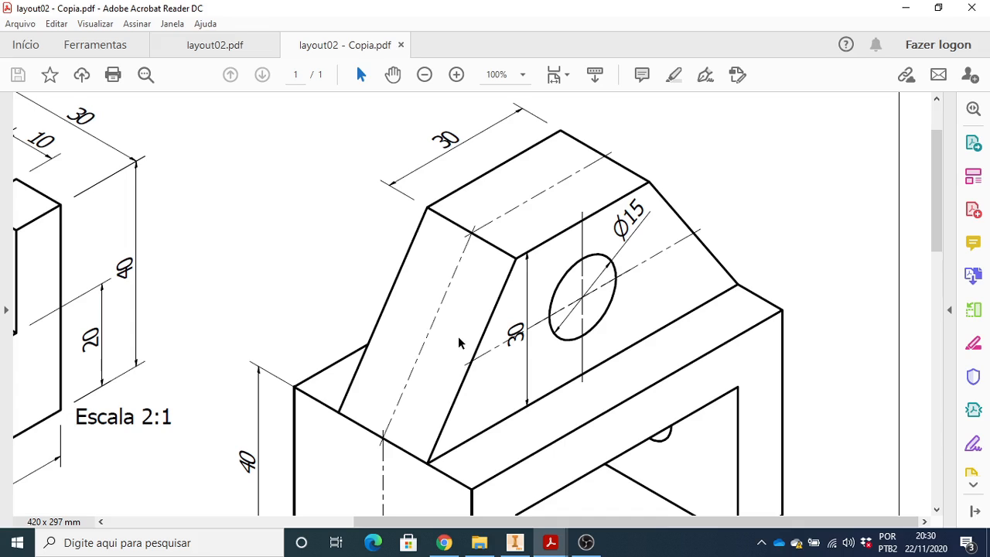
scroll(464, 325, "down", 2)
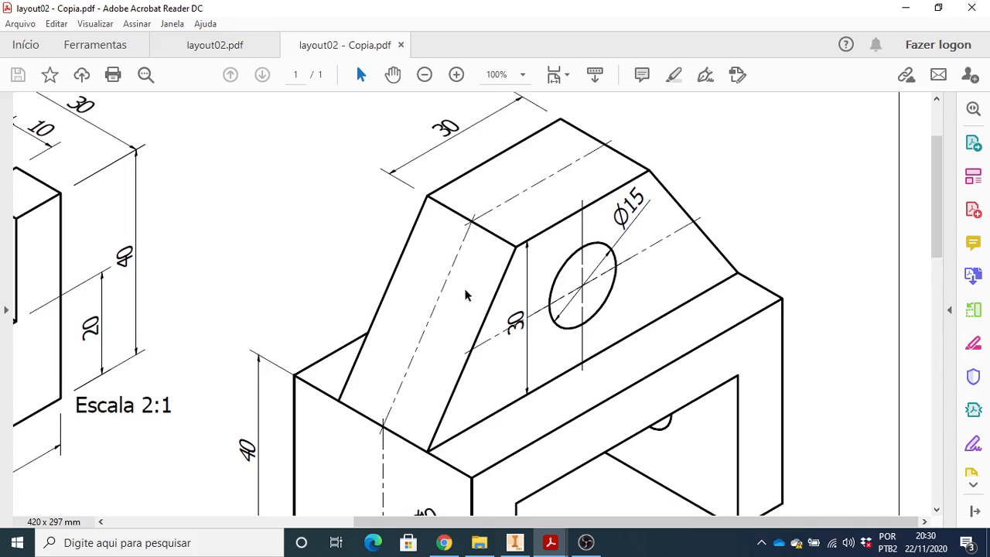